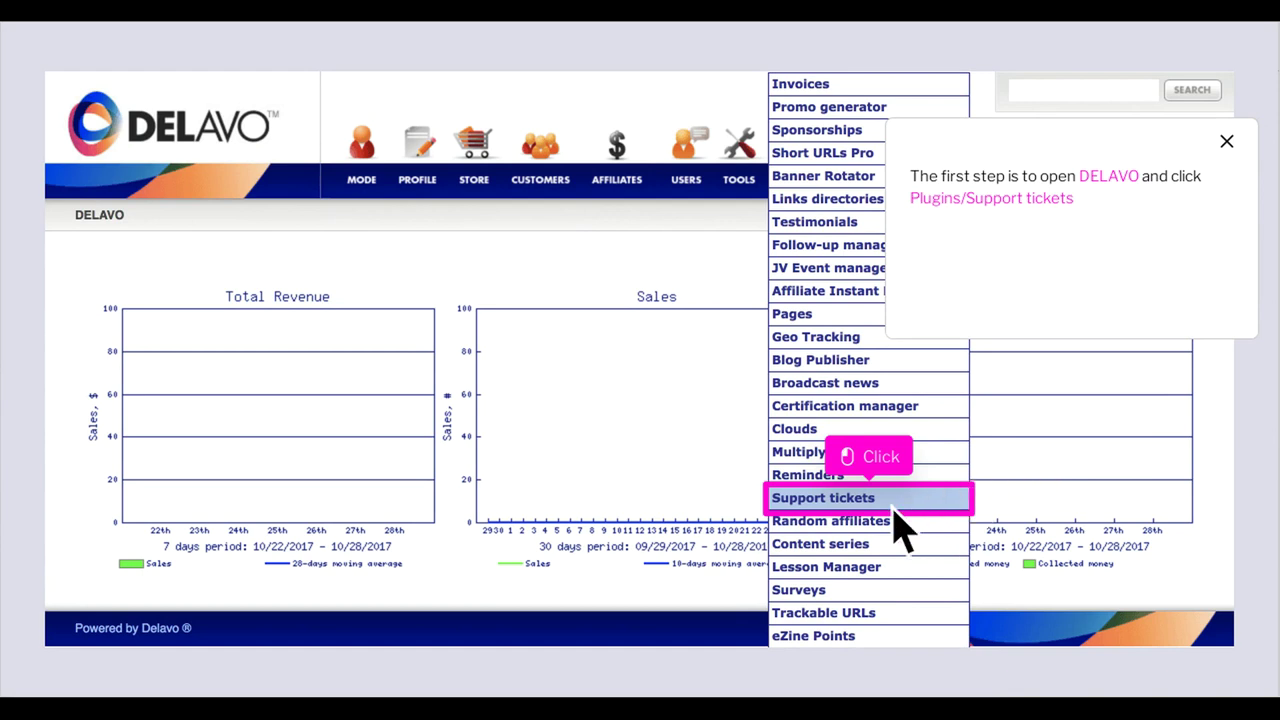
# Open the support tickets settings and start a new category record titled Sales.
pyautogui.click(895, 508)
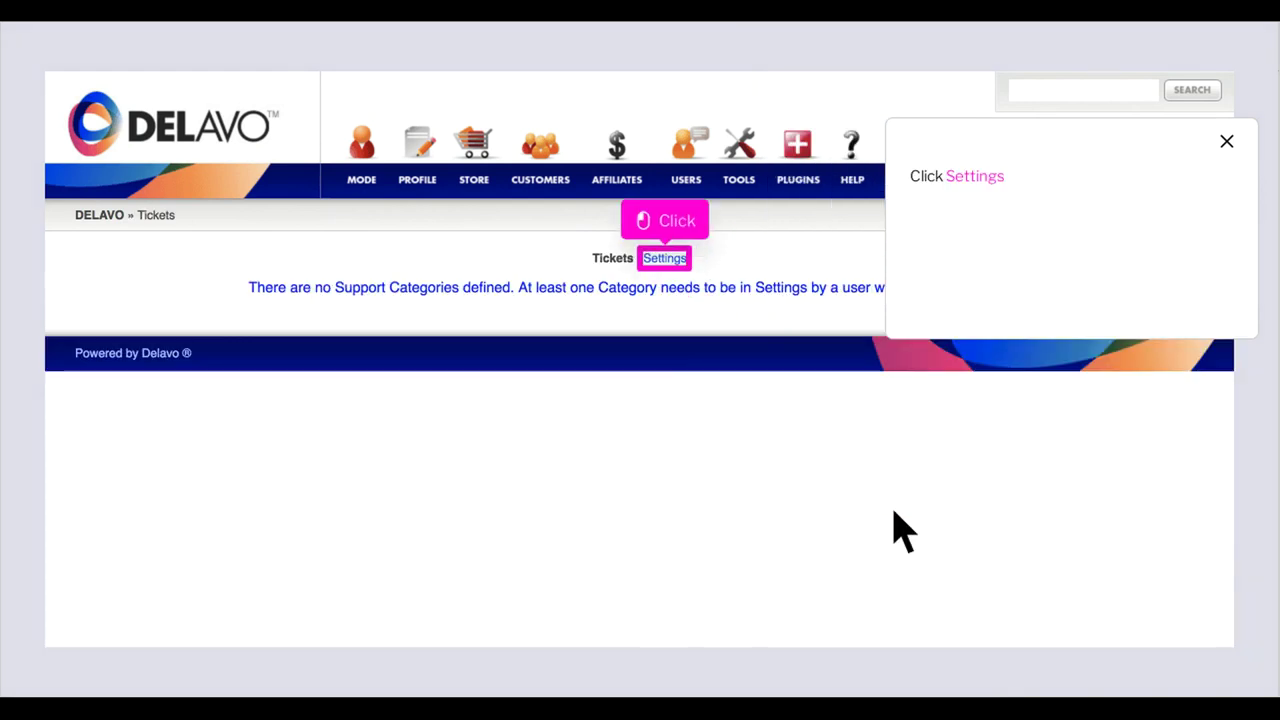
pyautogui.click(665, 258)
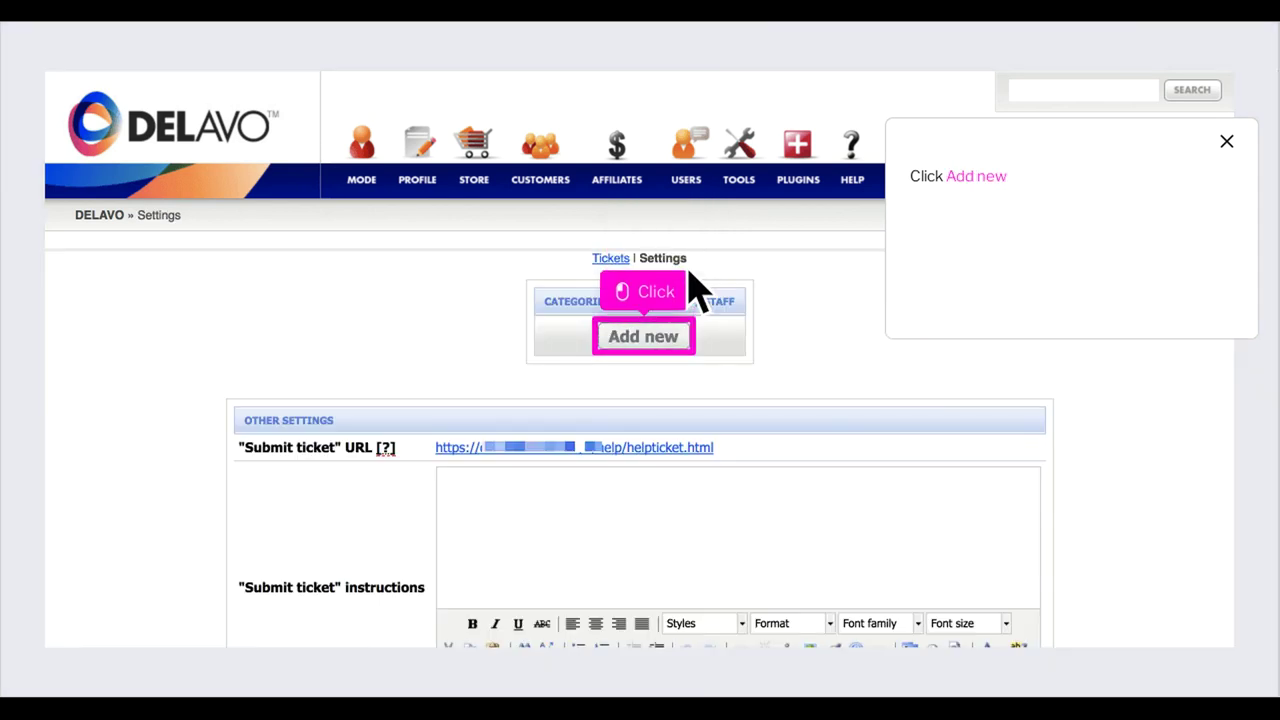
pyautogui.click(643, 337)
pyautogui.write('S')
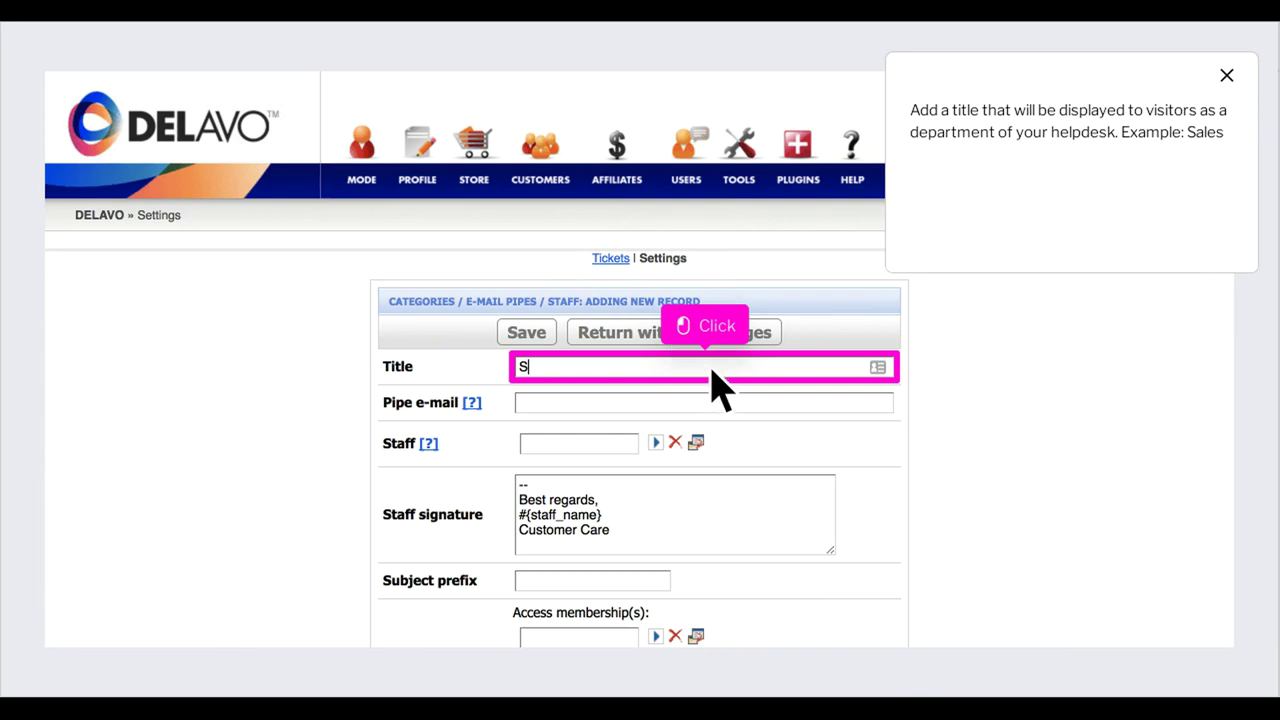
pyautogui.write('ales')
pyautogui.press('Tab')
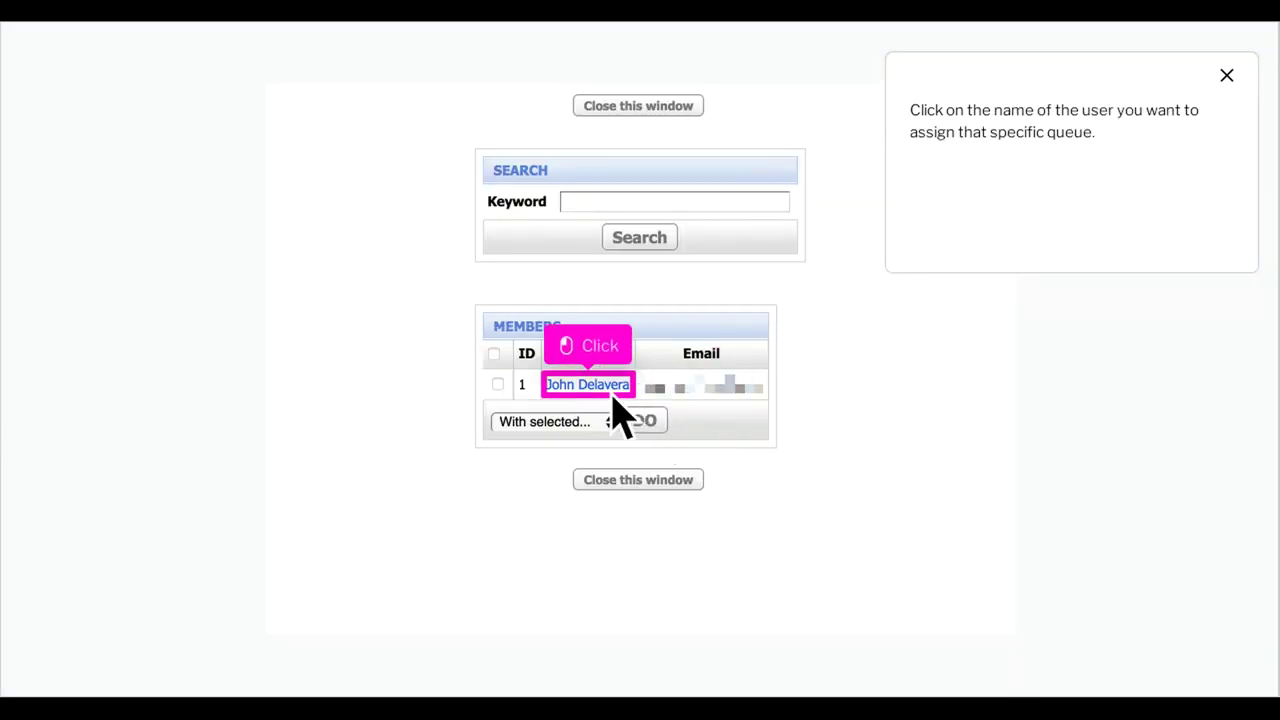
# Assign the listed member as staff of the Sales queue and save it with the default signature, no subject prefix and no access restrictions.
pyautogui.click(612, 388)
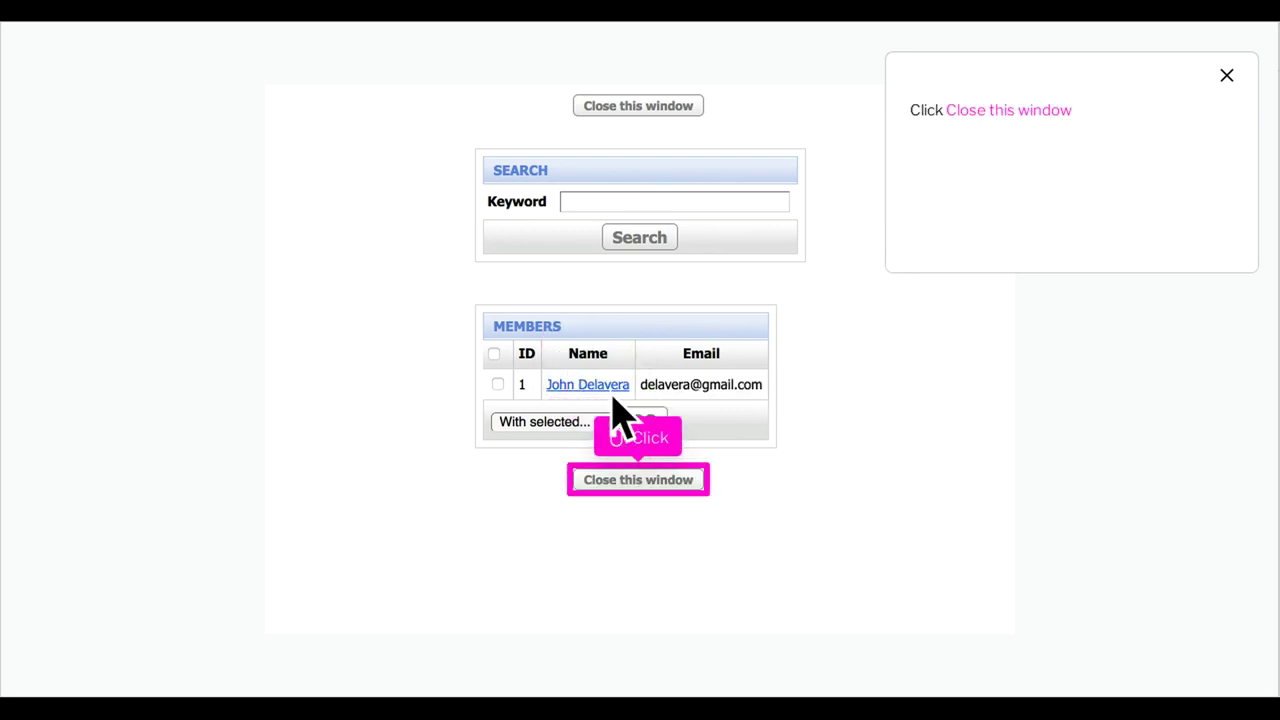
pyautogui.click(663, 491)
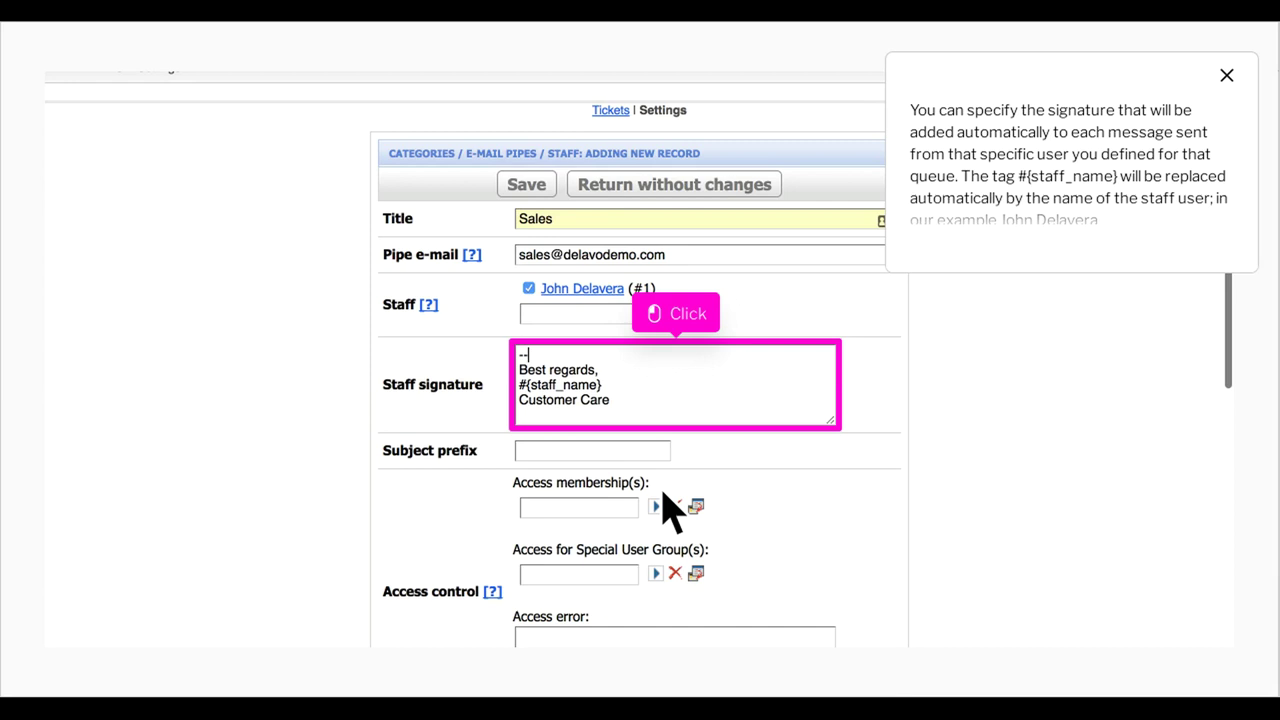
pyautogui.click(703, 410)
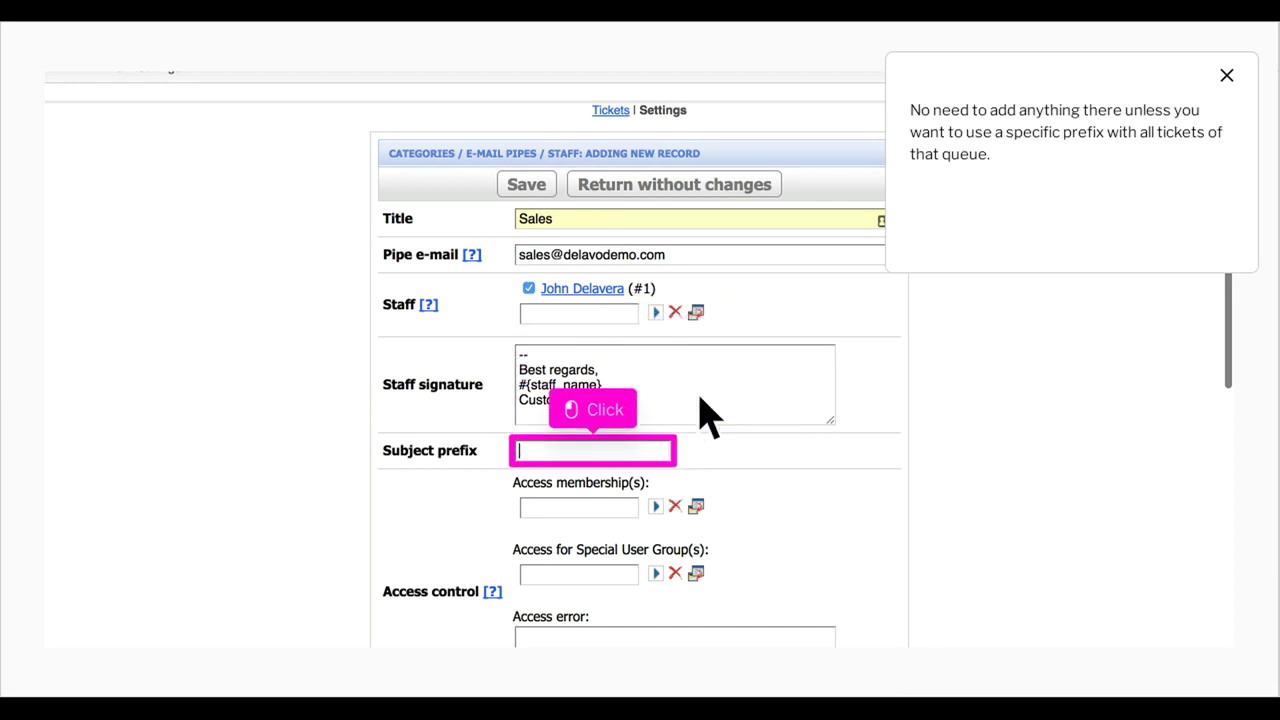
pyautogui.click(618, 462)
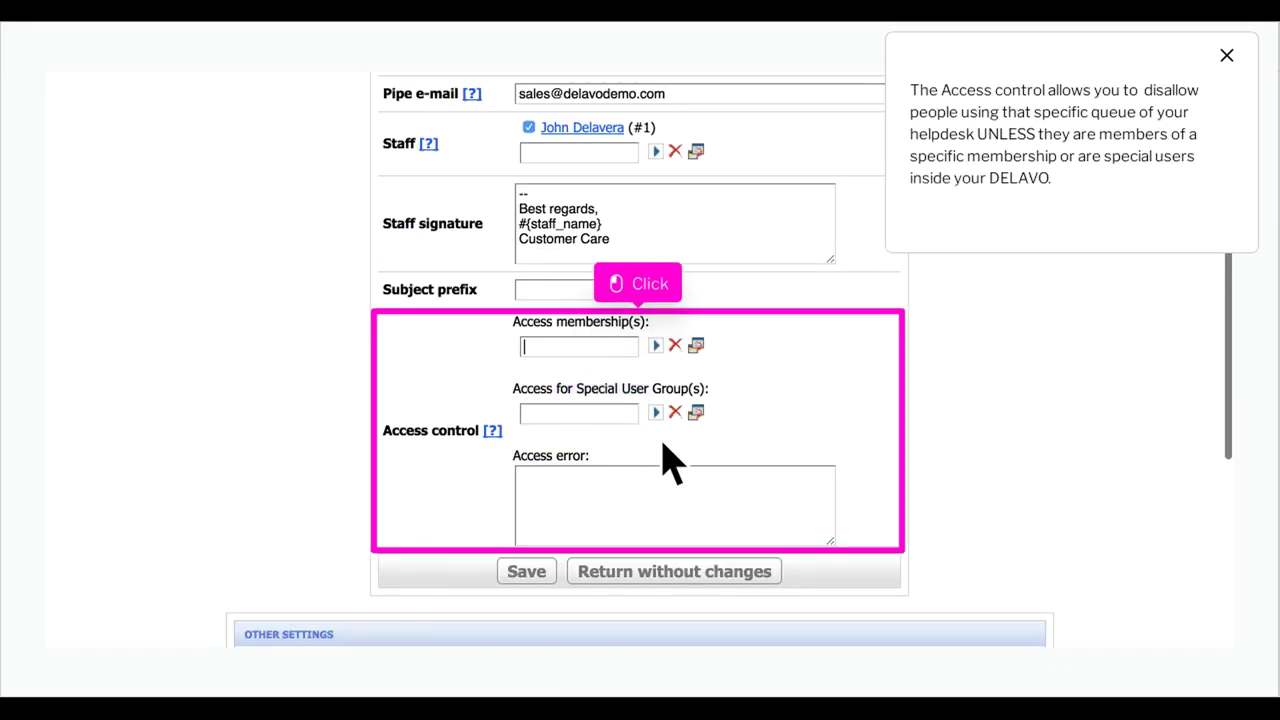
pyautogui.click(668, 460)
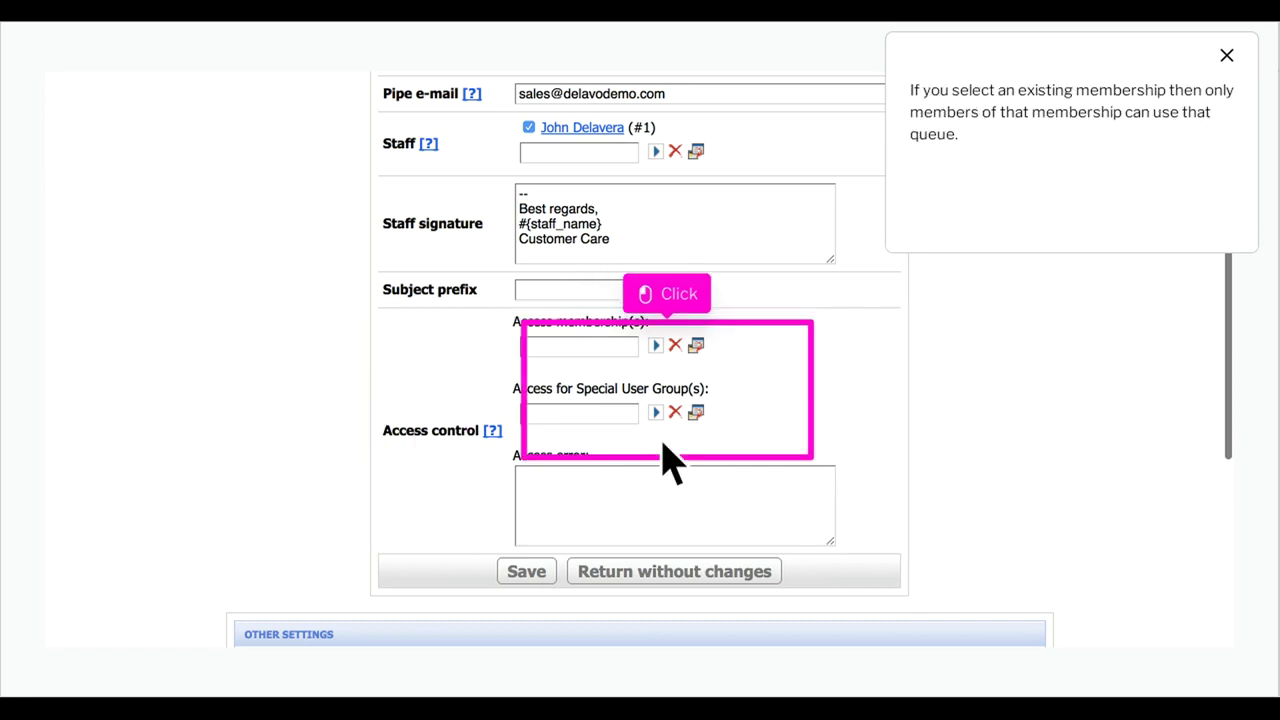
pyautogui.click(723, 361)
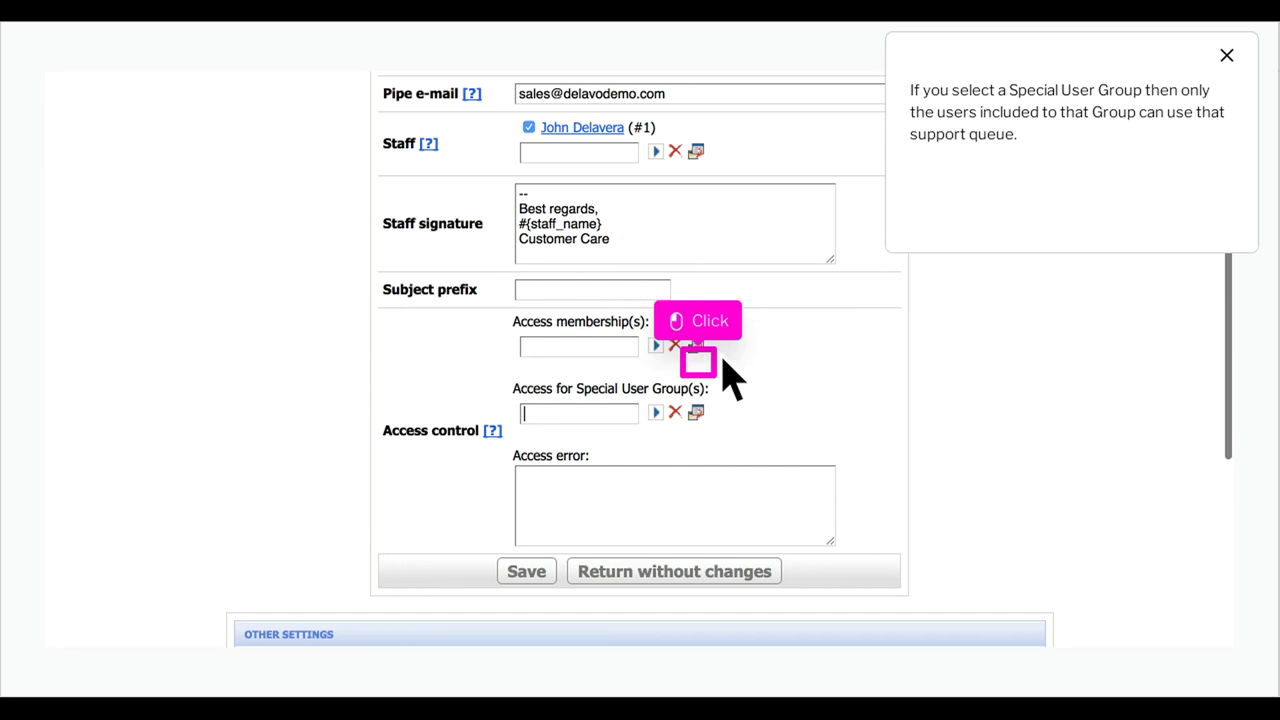
pyautogui.click(722, 427)
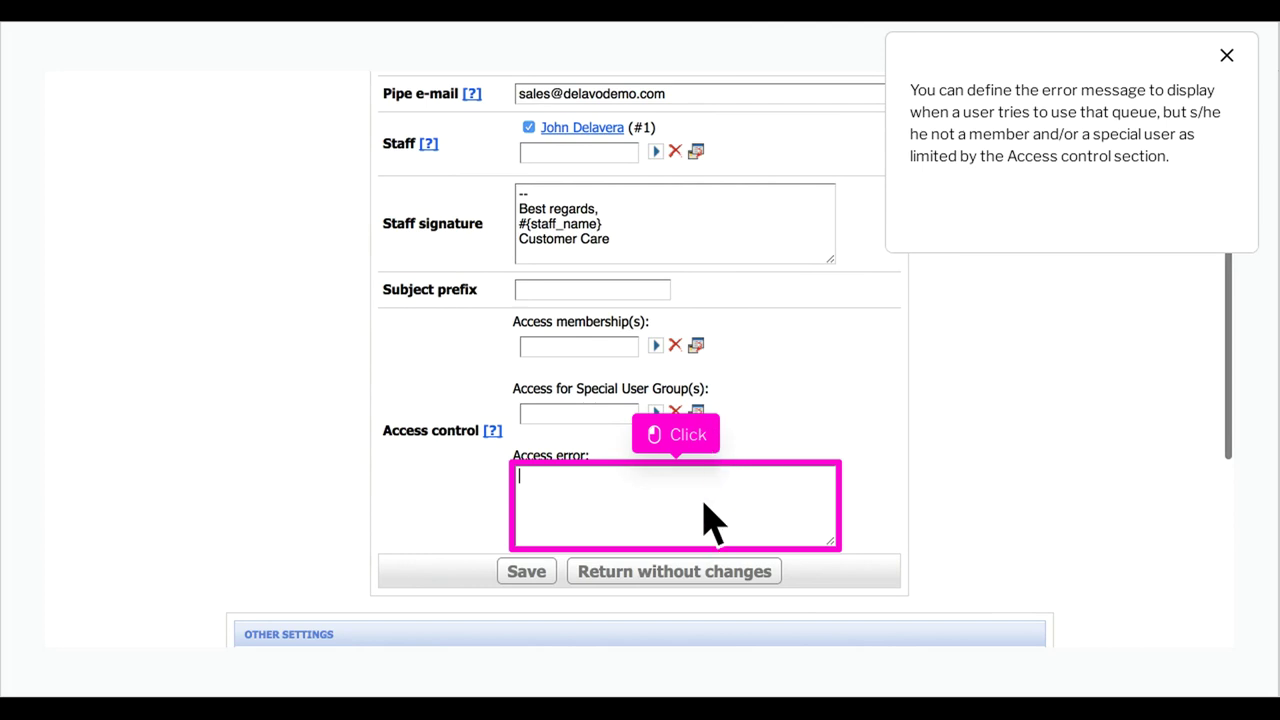
pyautogui.click(705, 535)
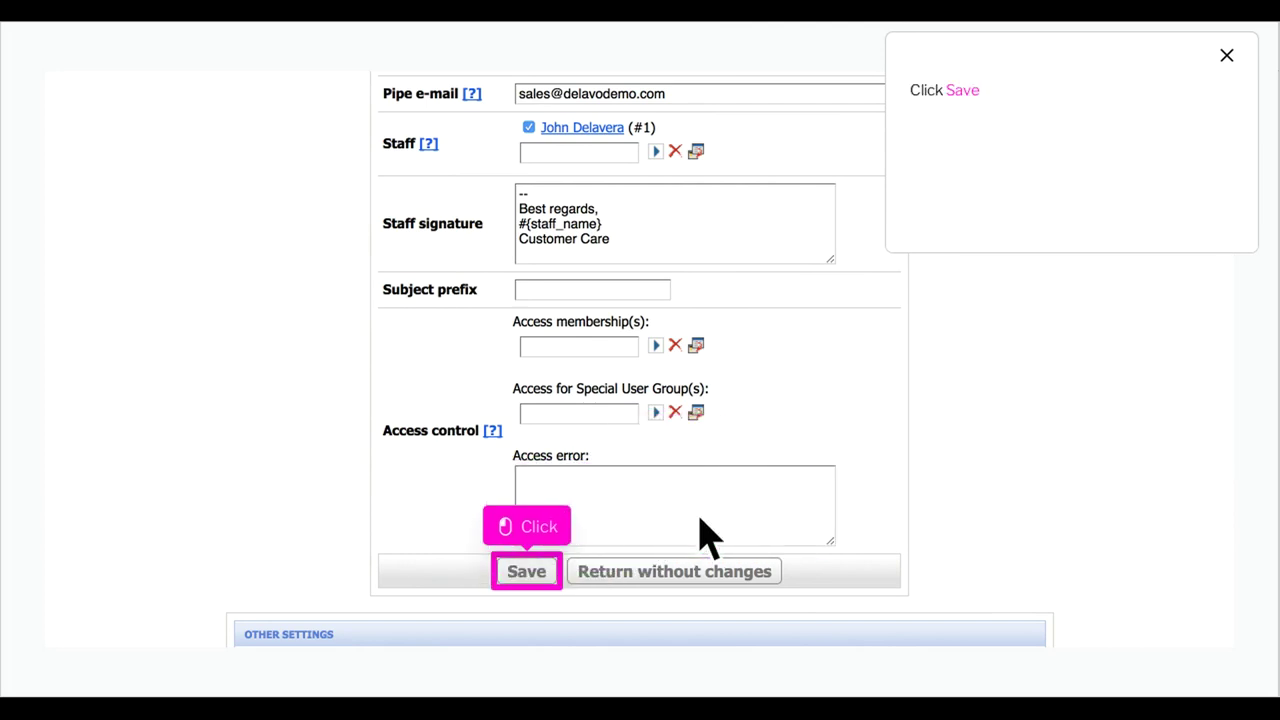
pyautogui.click(553, 587)
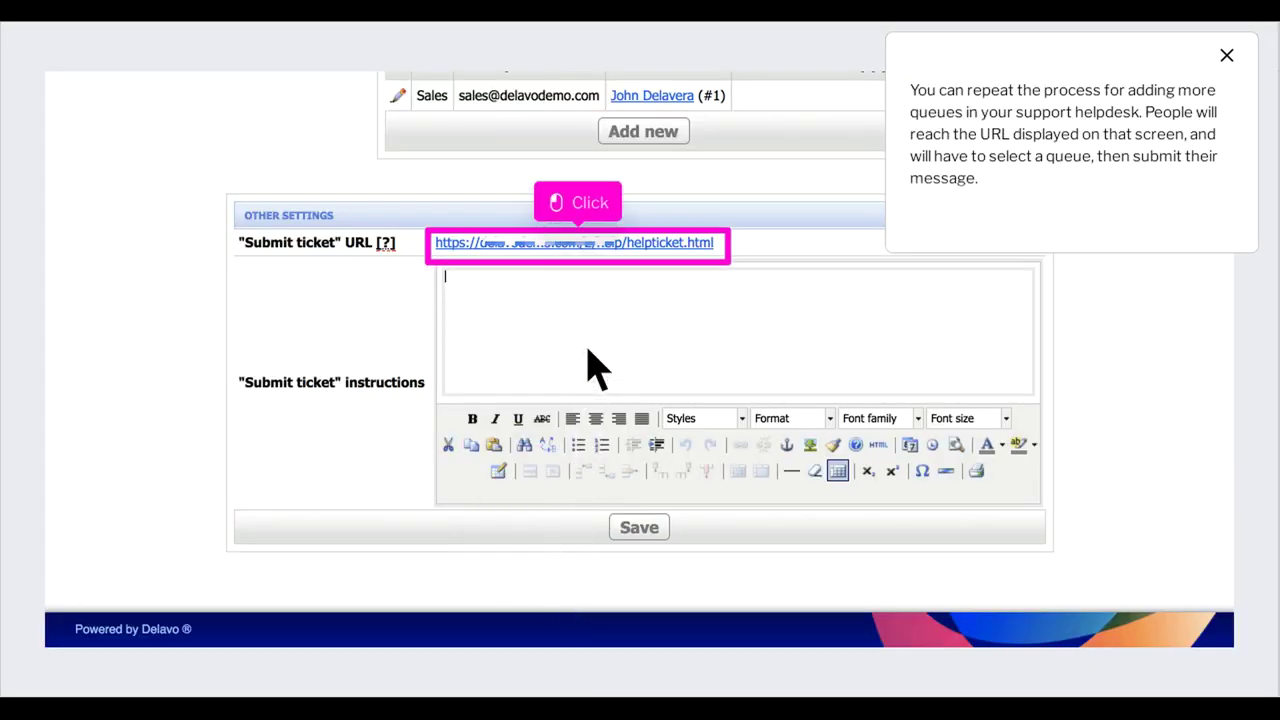
# Set the "Submit ticket" instructions to "Please copy/paste your receipt" and save the settings.
pyautogui.click(603, 258)
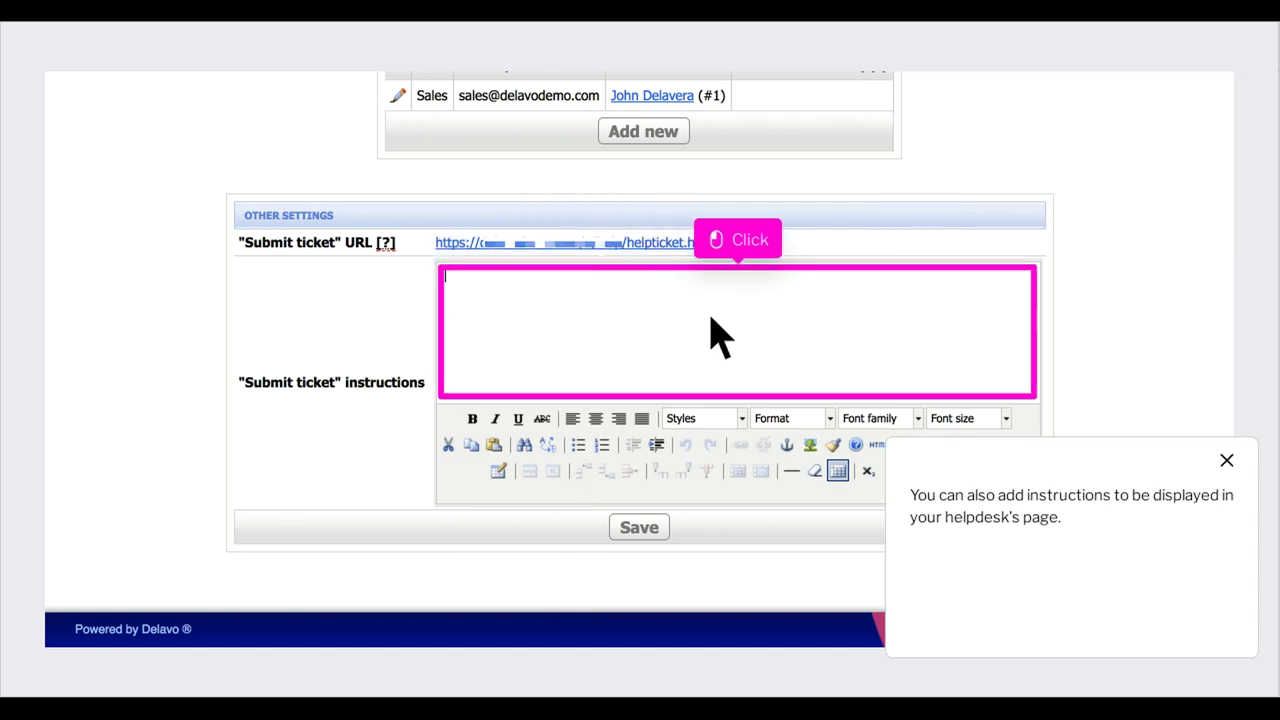
pyautogui.click(770, 365)
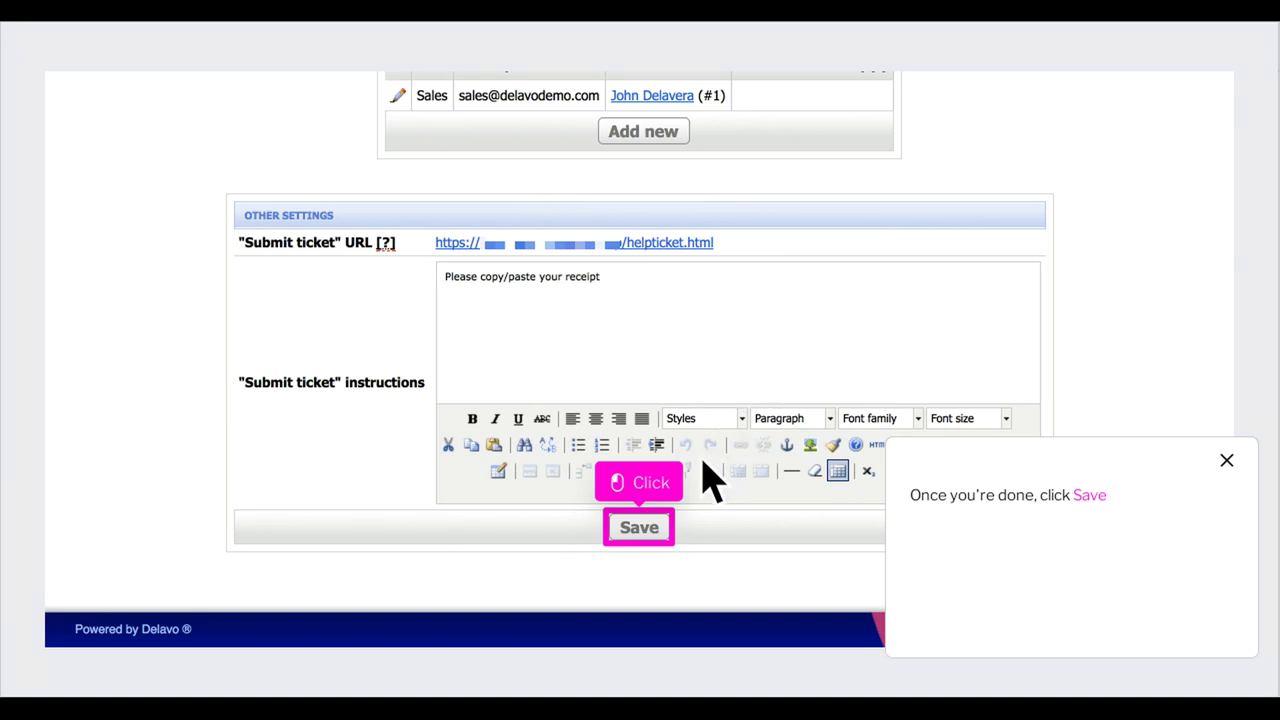
pyautogui.click(640, 527)
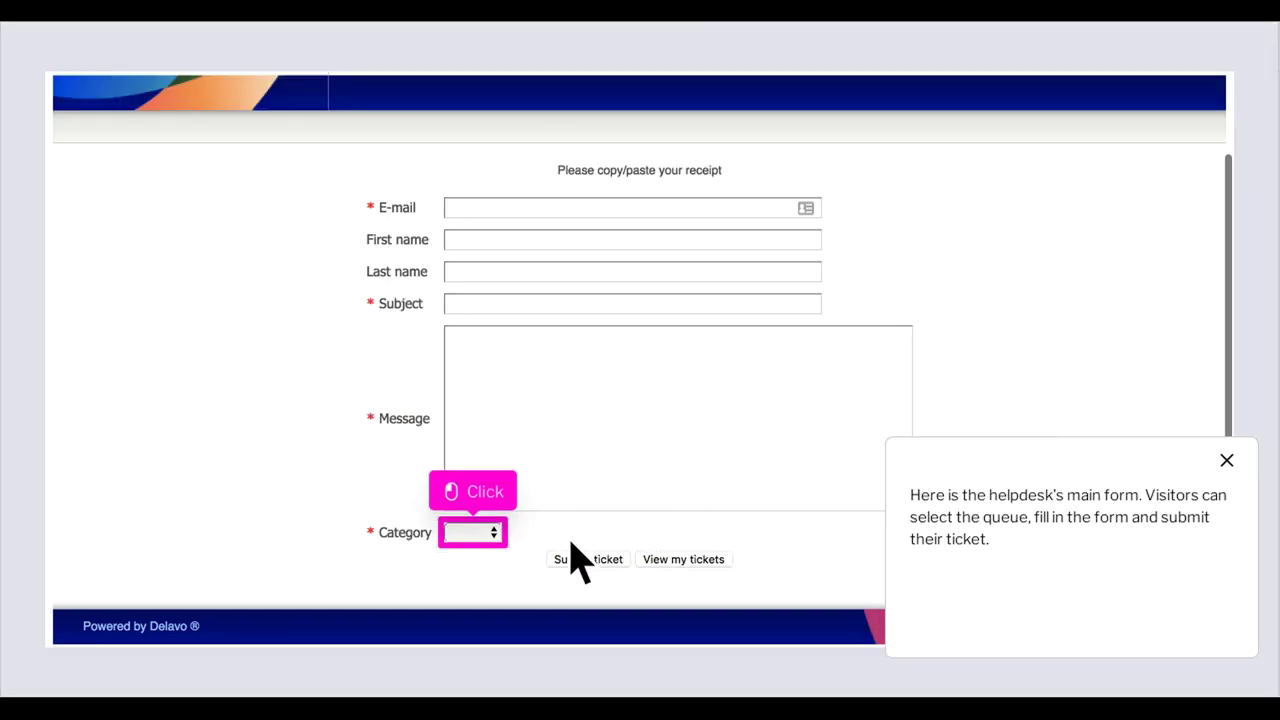
# Examine the category selector and the option for viewing existing tickets on the public helpdesk form.
pyautogui.click(497, 544)
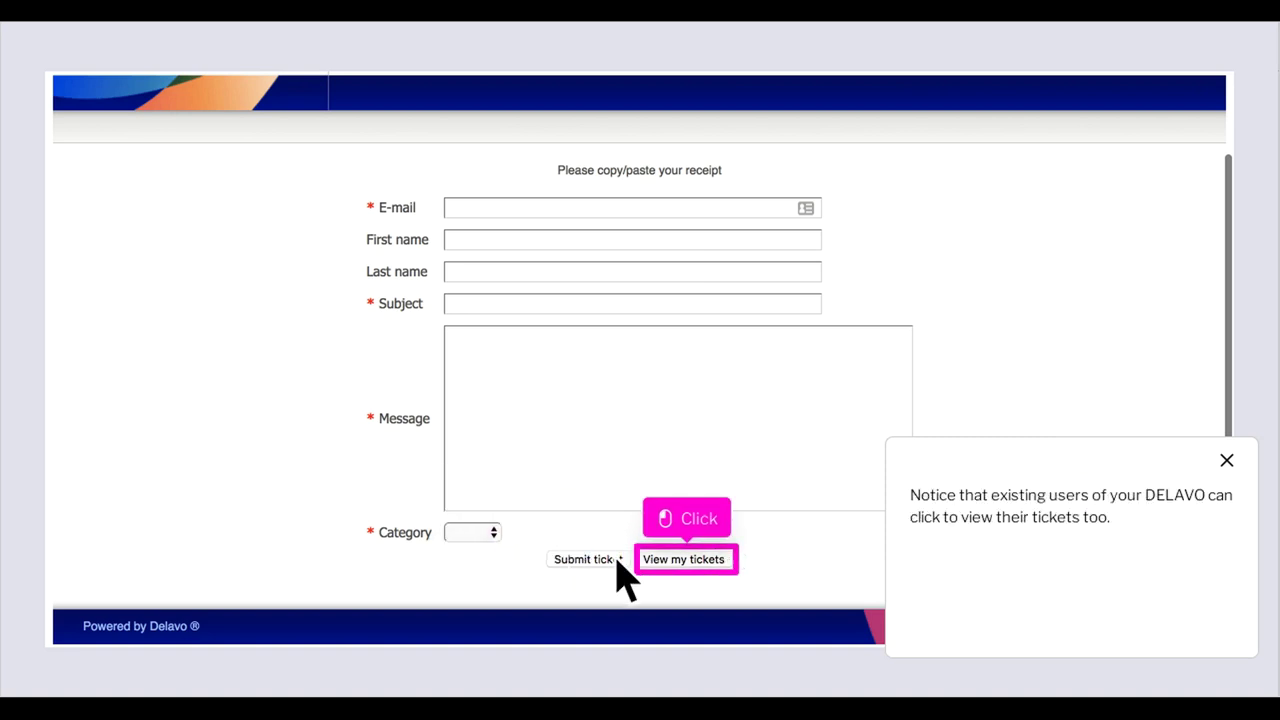
pyautogui.click(712, 571)
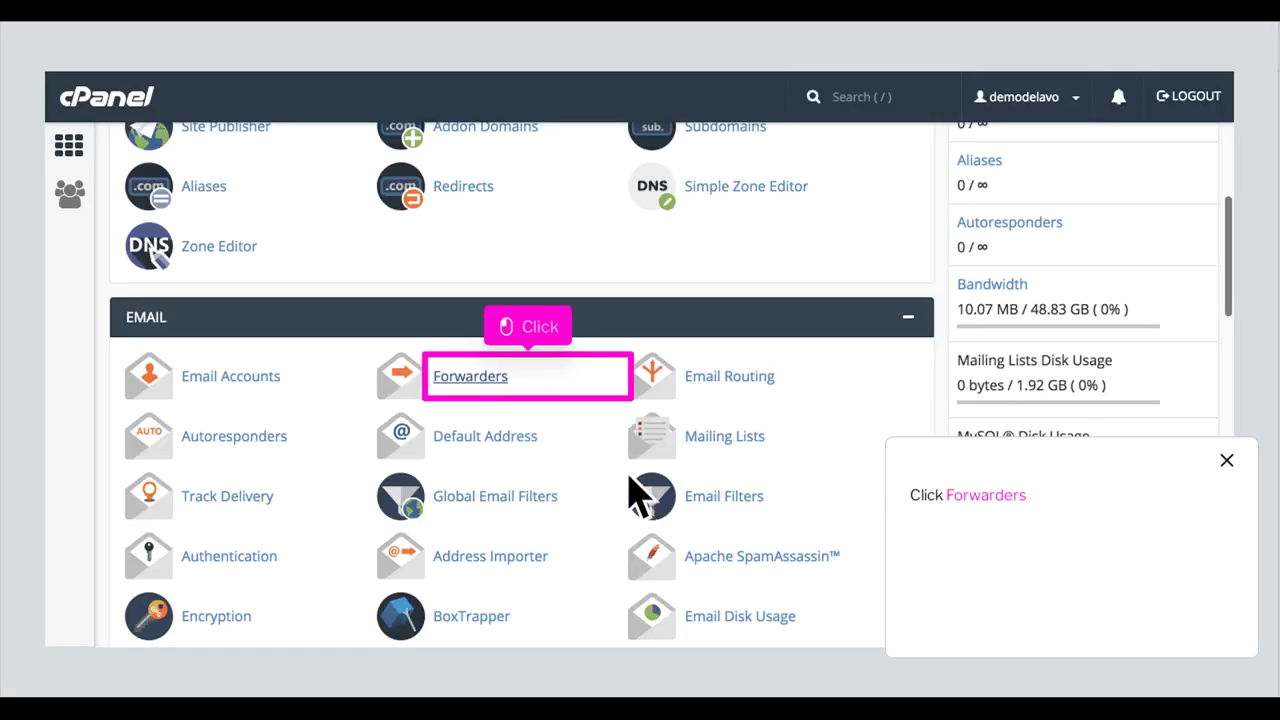
# In cPanel, start a new email forwarder and set its address to forward to "sales".
pyautogui.click(553, 390)
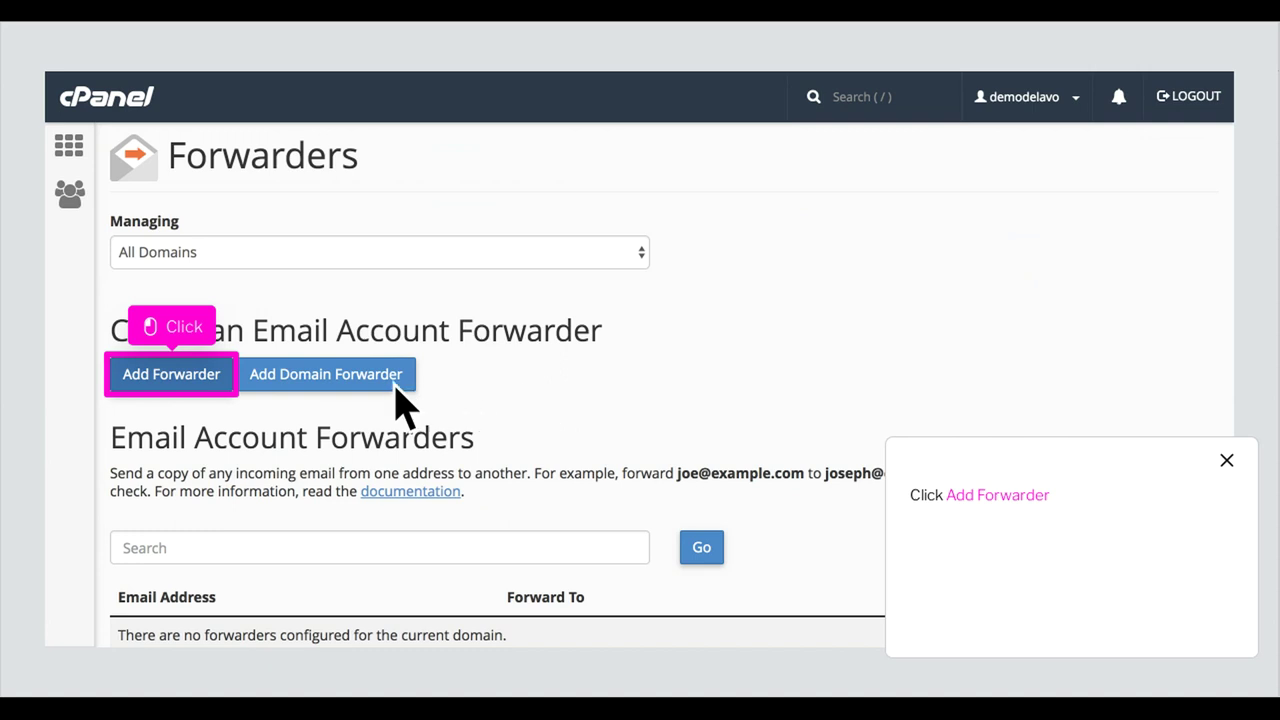
pyautogui.click(197, 388)
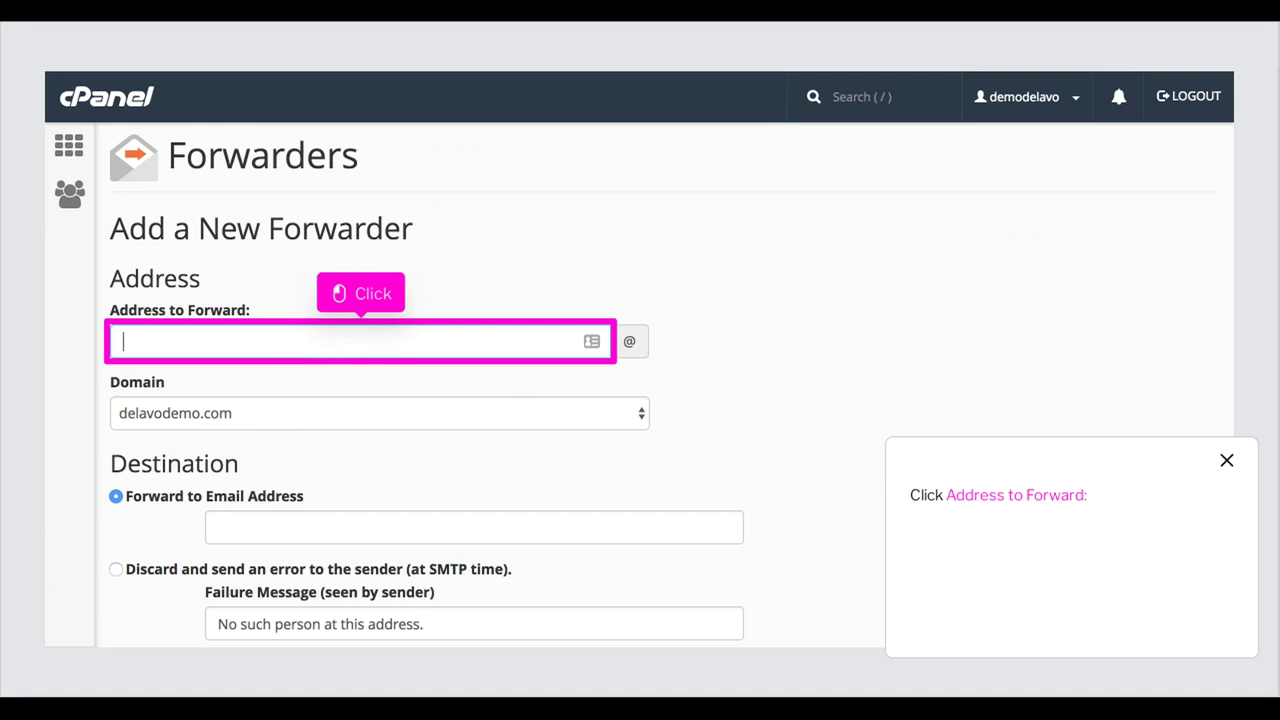
pyautogui.click(386, 354)
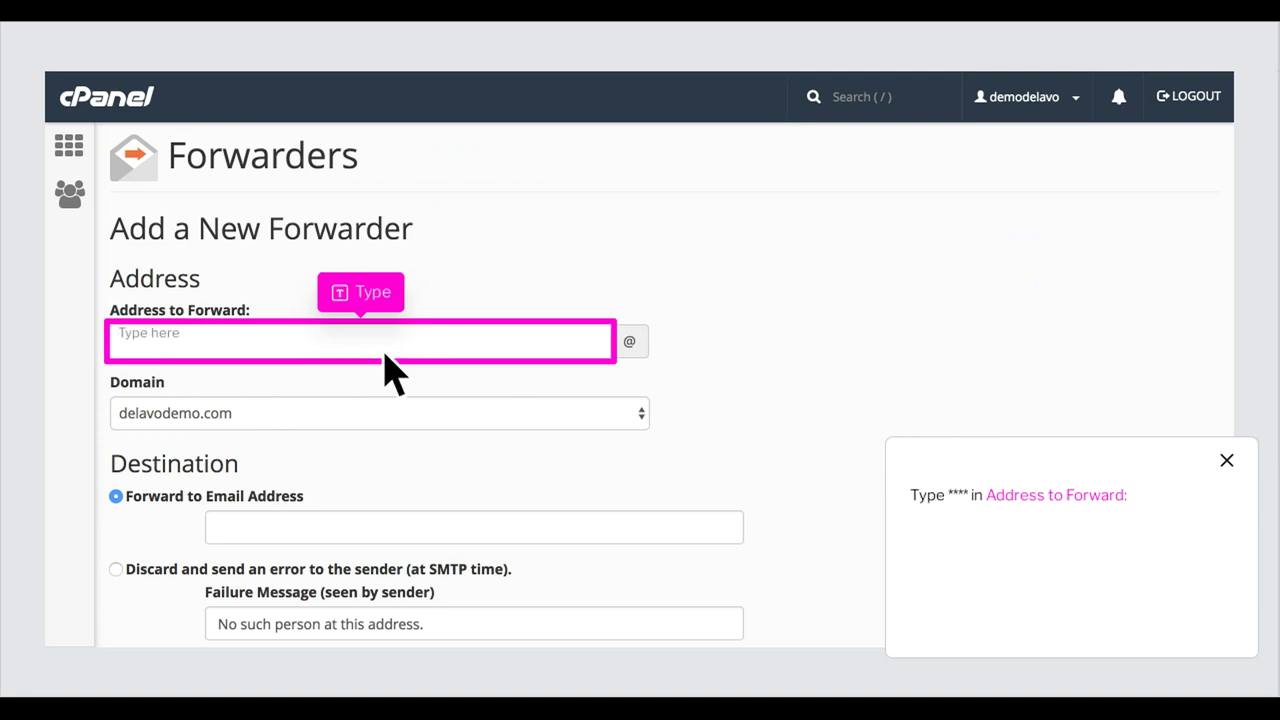
pyautogui.write('something')
pyautogui.press('Return')
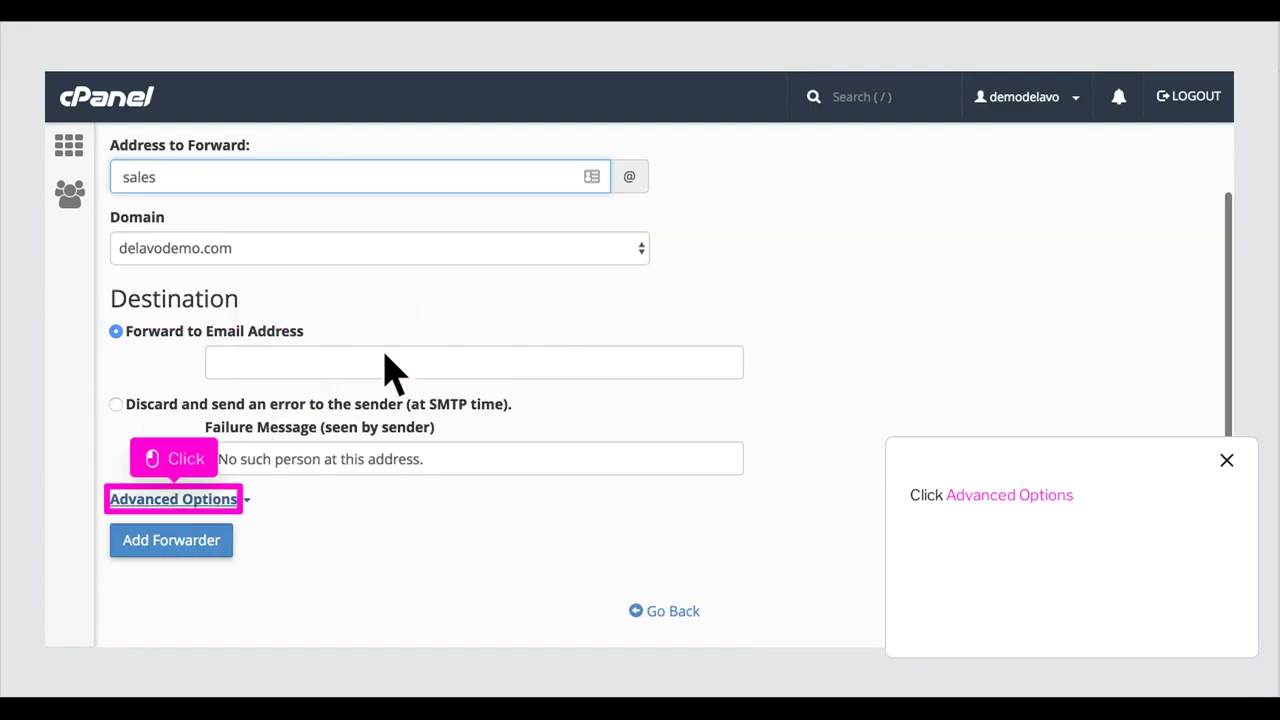
# Pipe the forwarder to the program public_html/2/helpticket.pl, add it and return from the confirmation page.
pyautogui.click(197, 510)
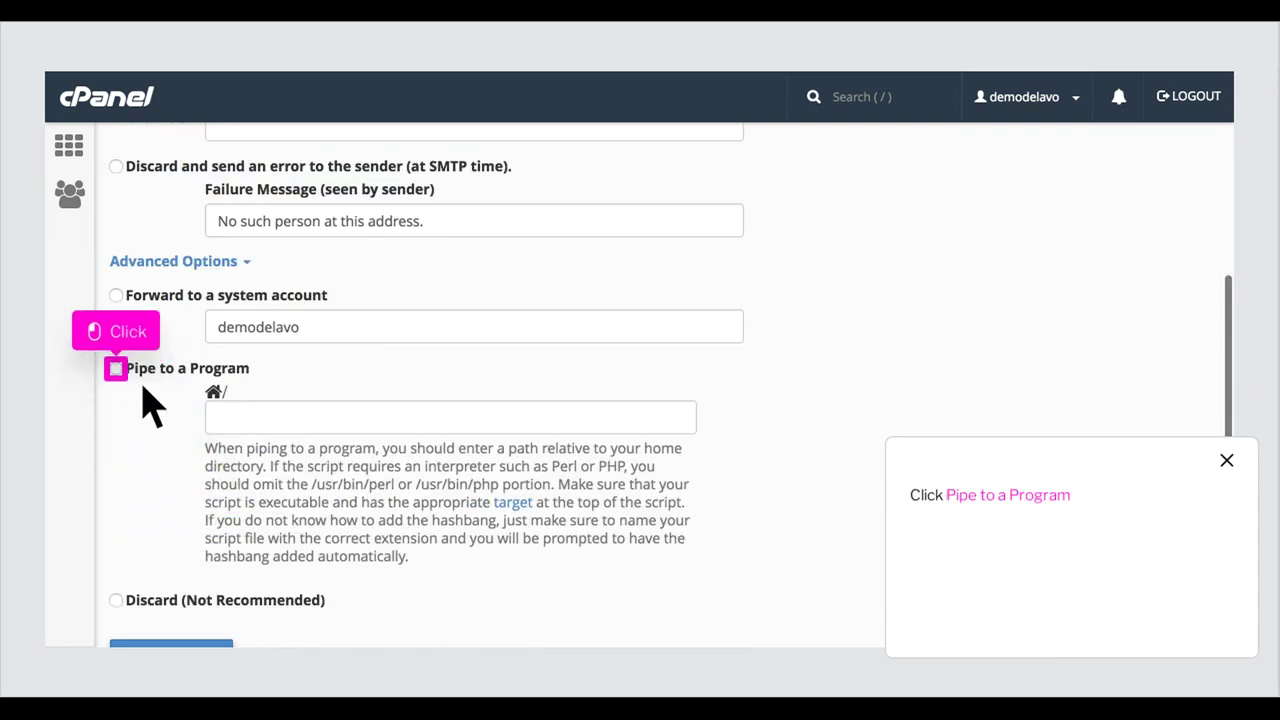
pyautogui.click(116, 368)
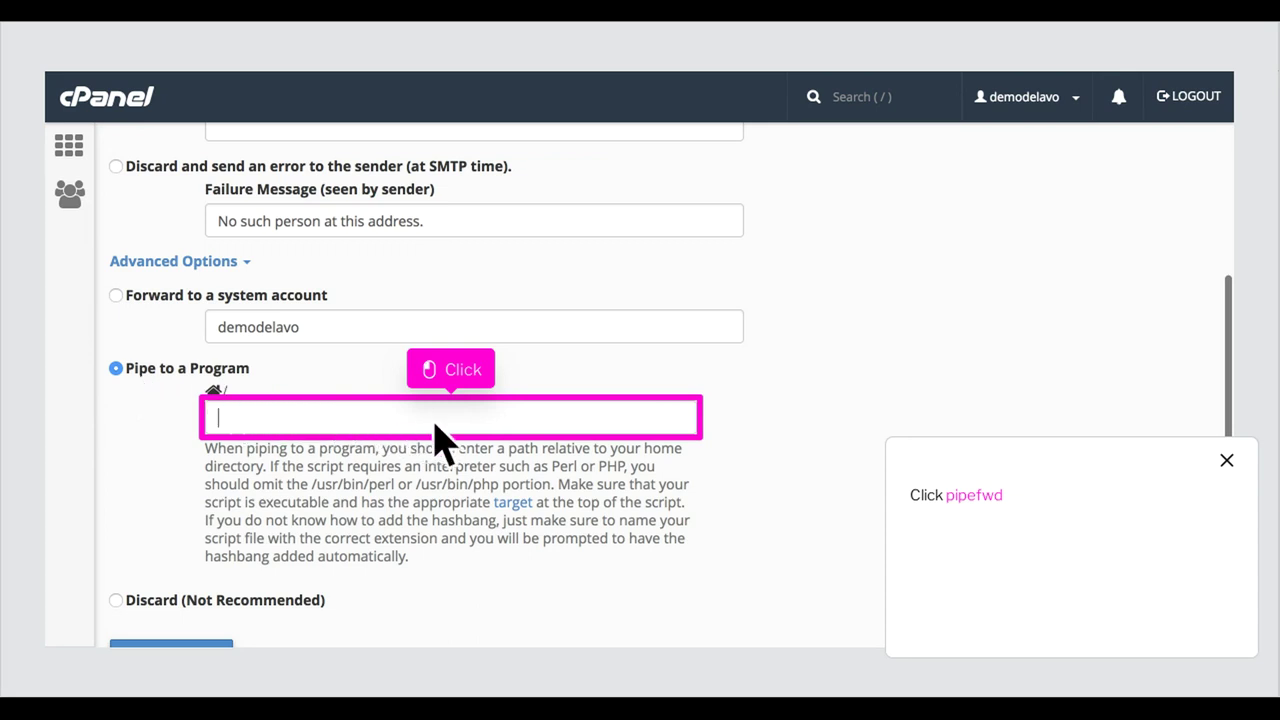
pyautogui.click(476, 430)
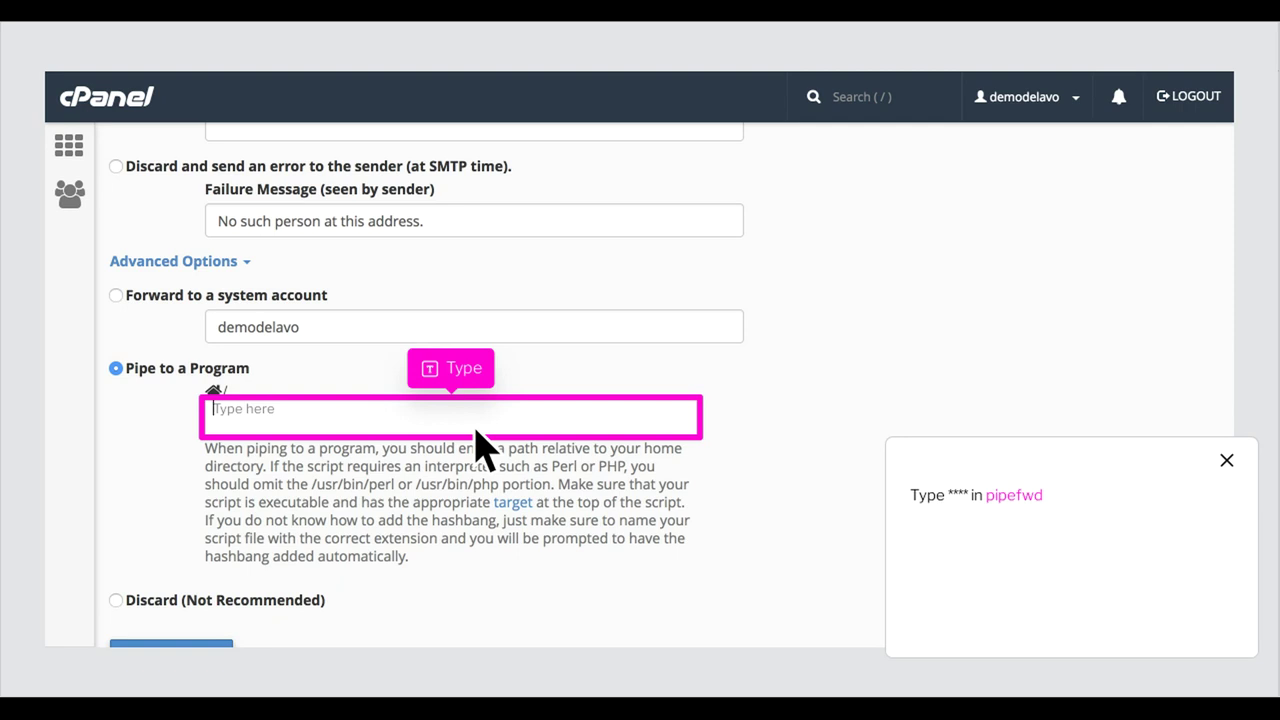
pyautogui.write('something')
pyautogui.press('Return')
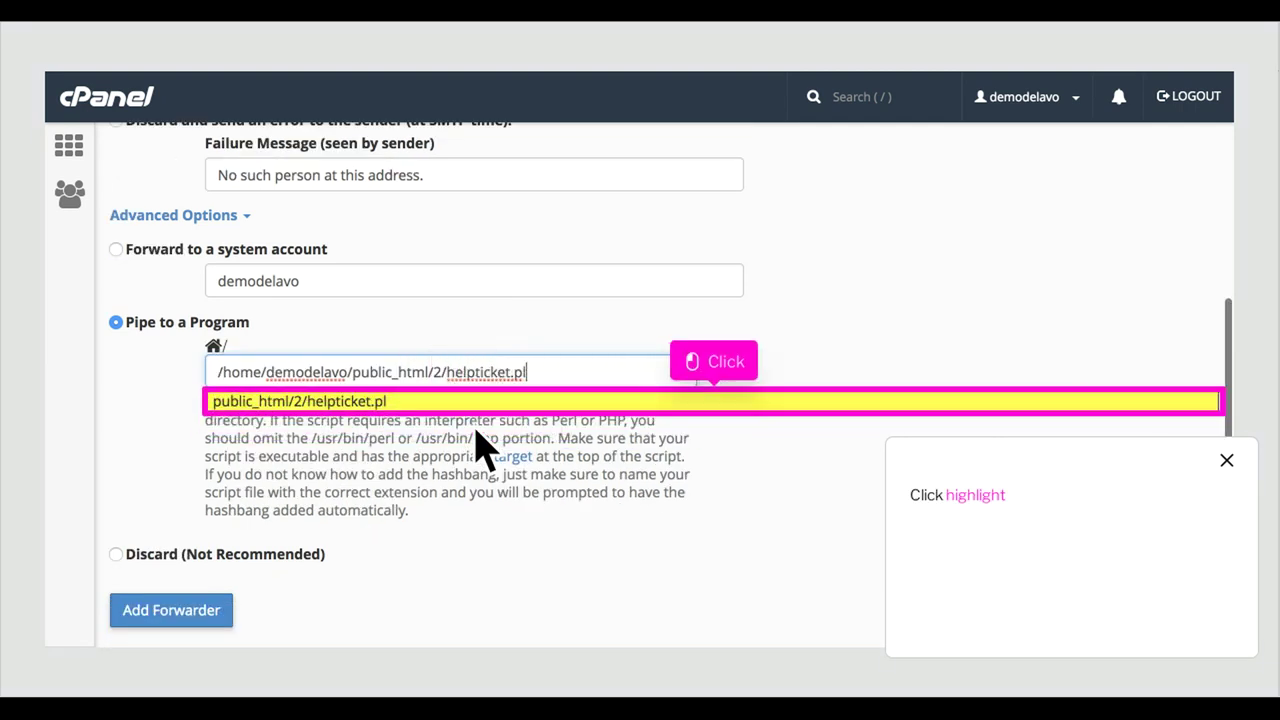
pyautogui.click(739, 410)
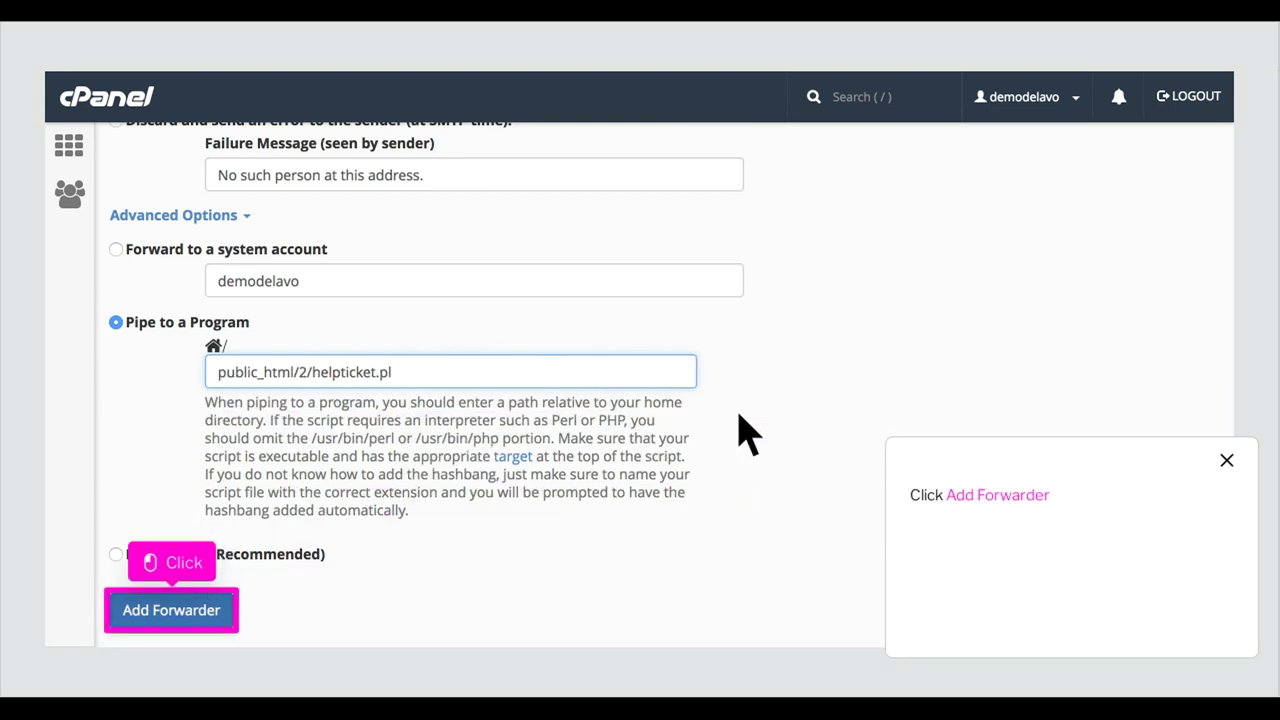
pyautogui.click(197, 620)
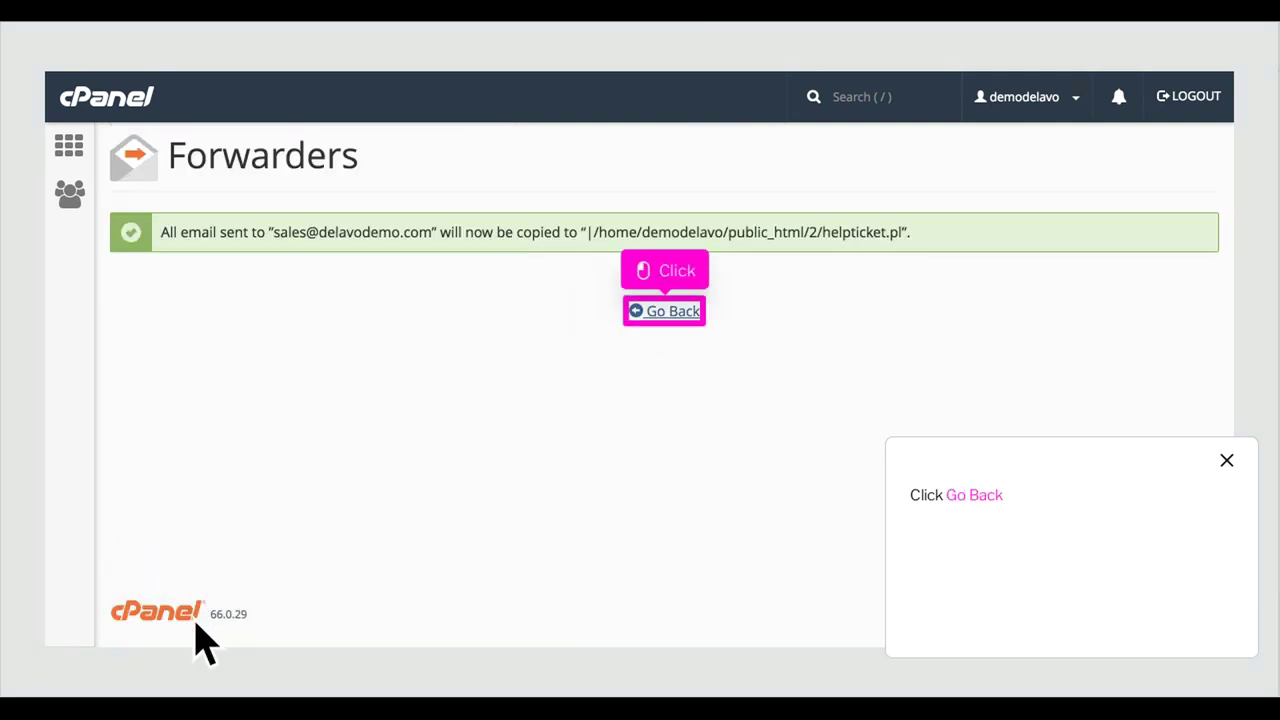
pyautogui.click(688, 320)
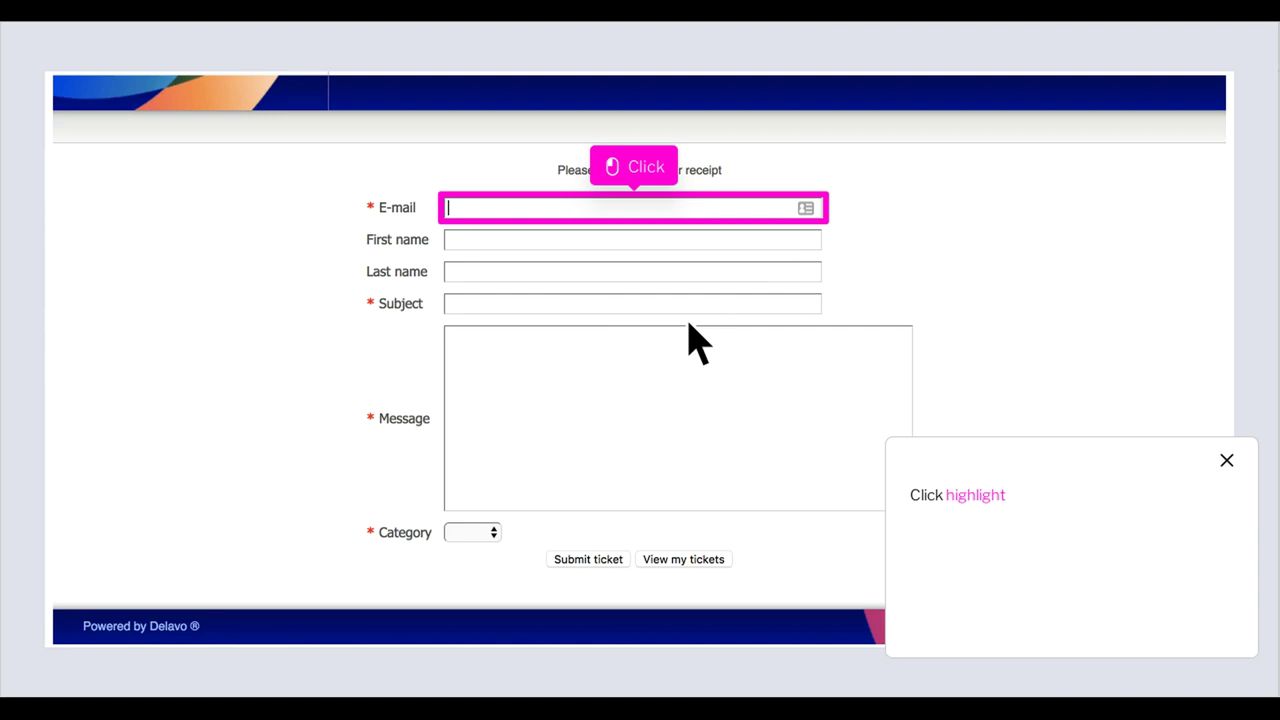
# Enter a placeholder e-mail address in the public helpdesk ticket form.
pyautogui.click(658, 219)
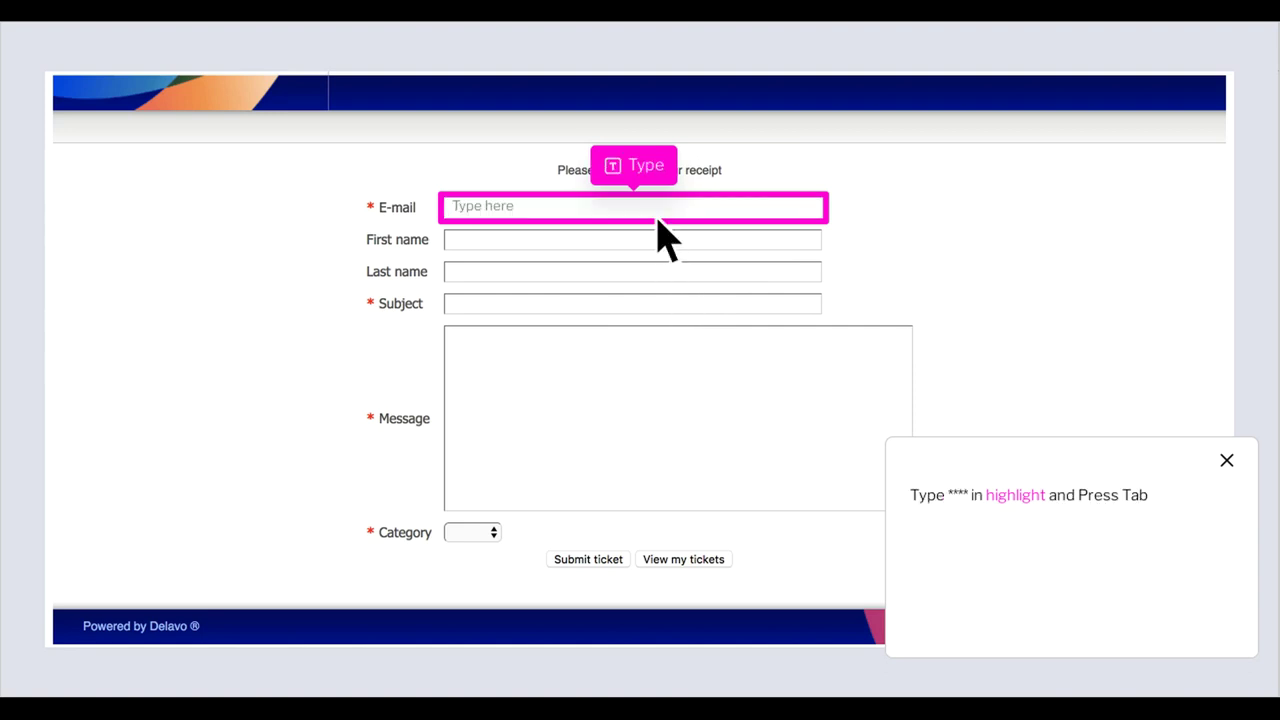
pyautogui.write('something')
pyautogui.press('Tab')
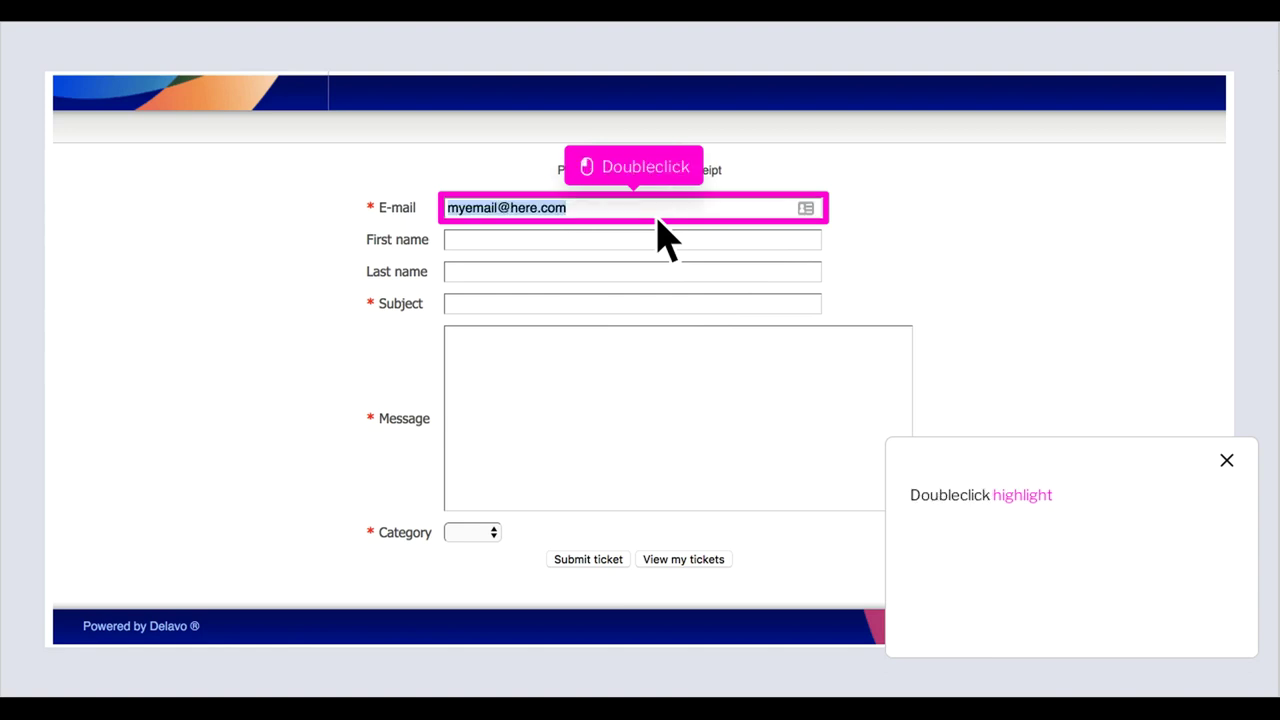
# Replace the placeholder e-mail in the helpdesk form with the customer's e-mail and enter the customer's first and last name.
pyautogui.doubleClick(658, 220)
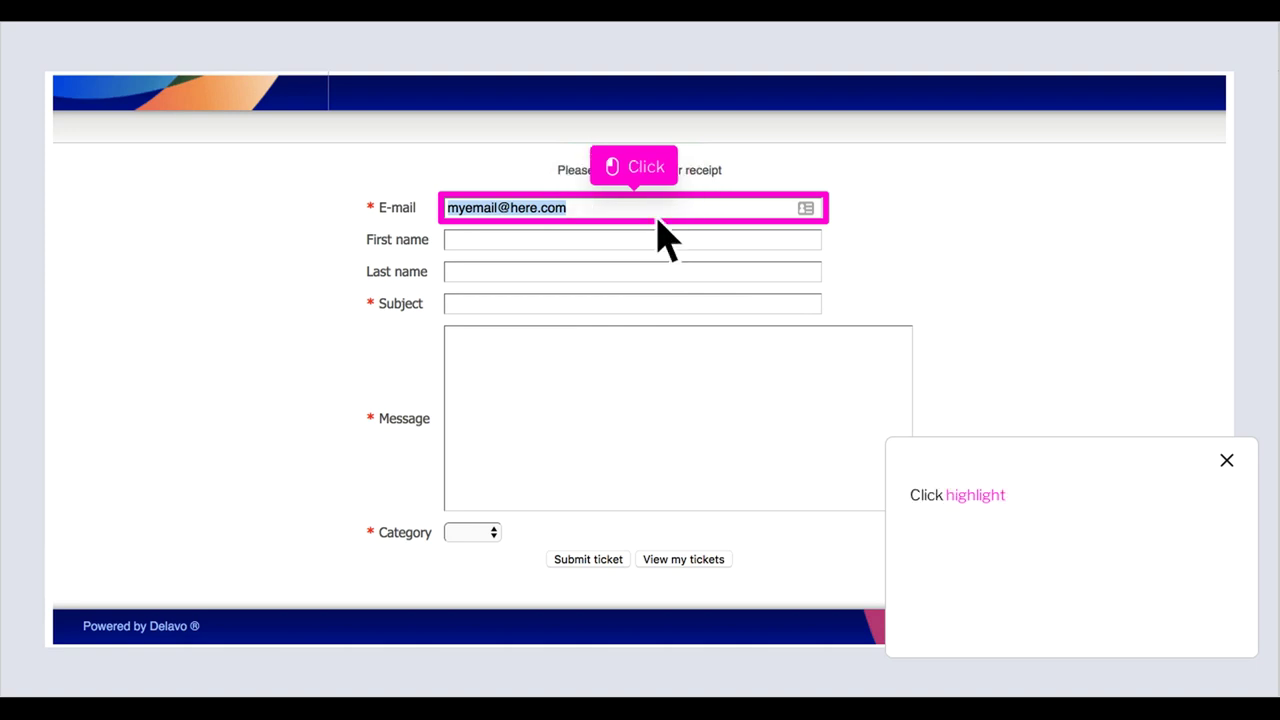
pyautogui.click(658, 220)
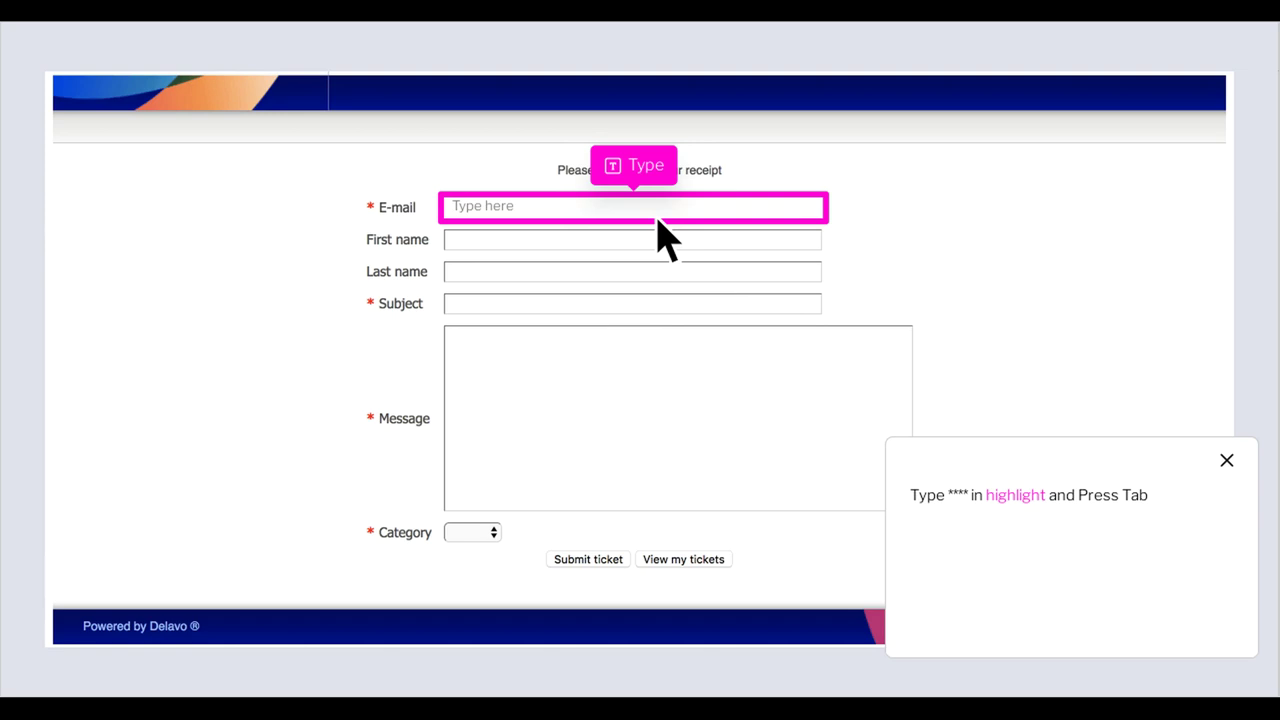
pyautogui.write('something')
pyautogui.press('Tab')
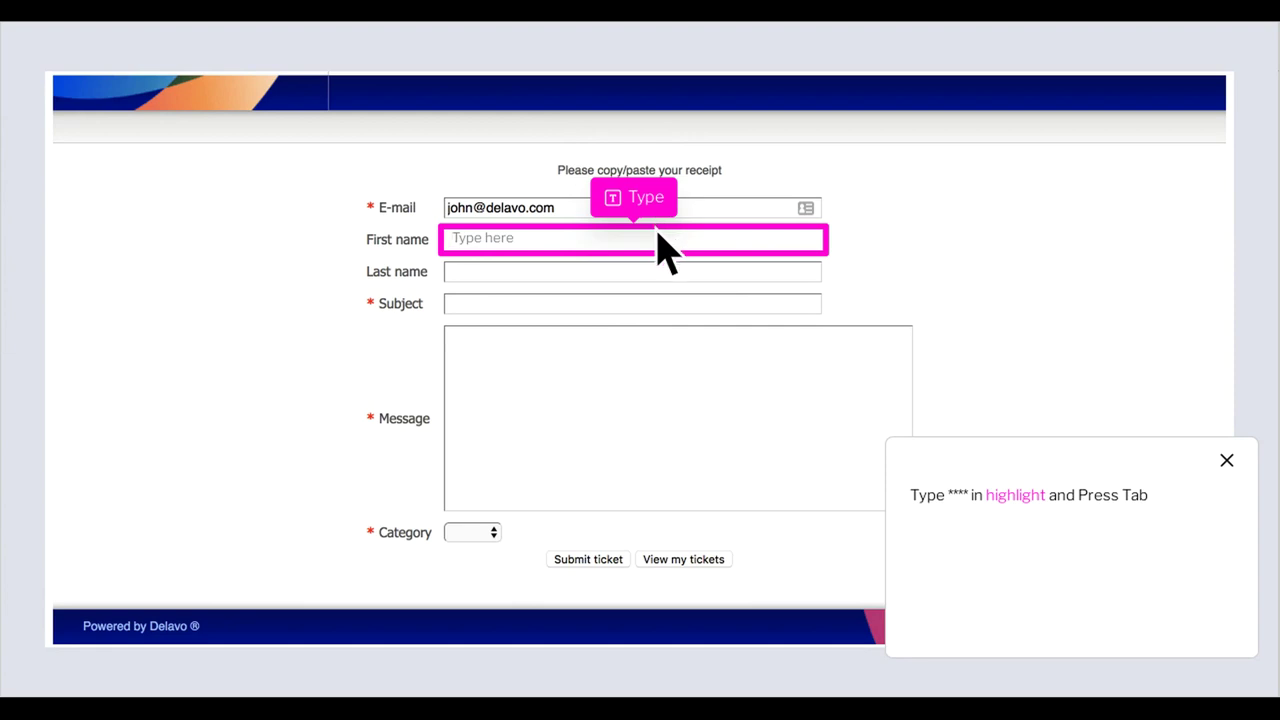
pyautogui.write('something')
pyautogui.press('Tab')
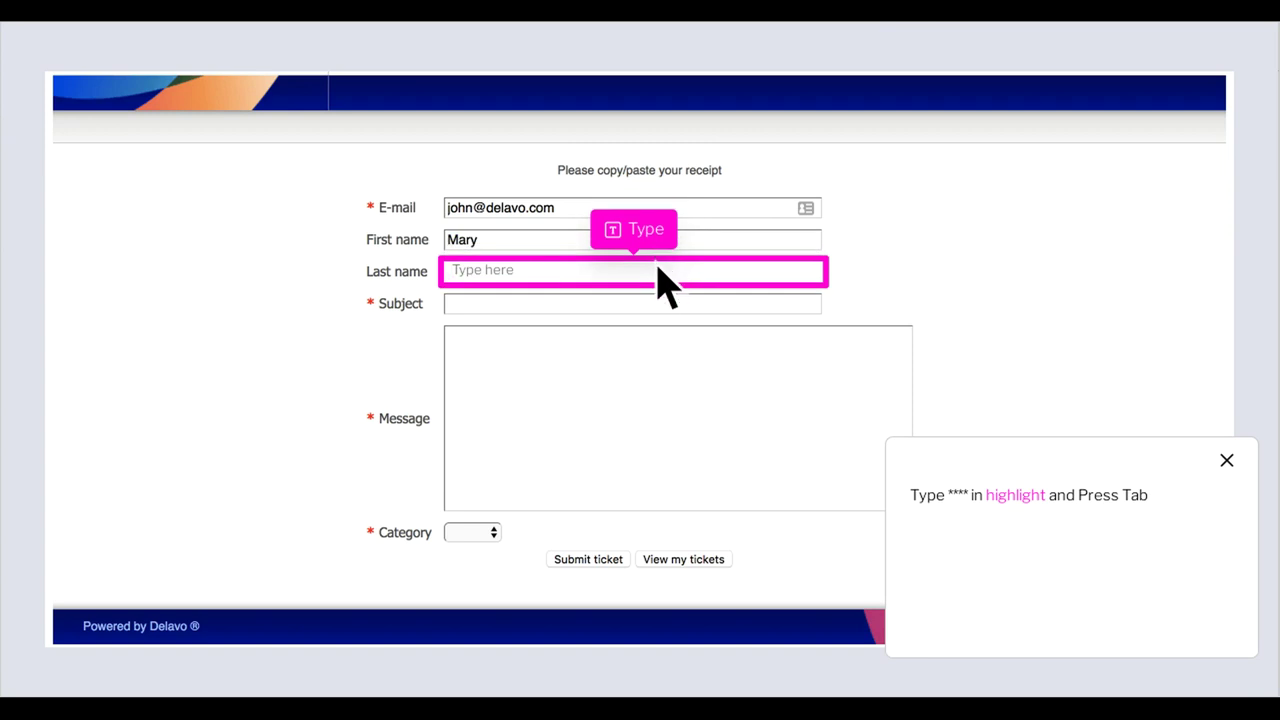
pyautogui.write('something')
pyautogui.press('Tab')
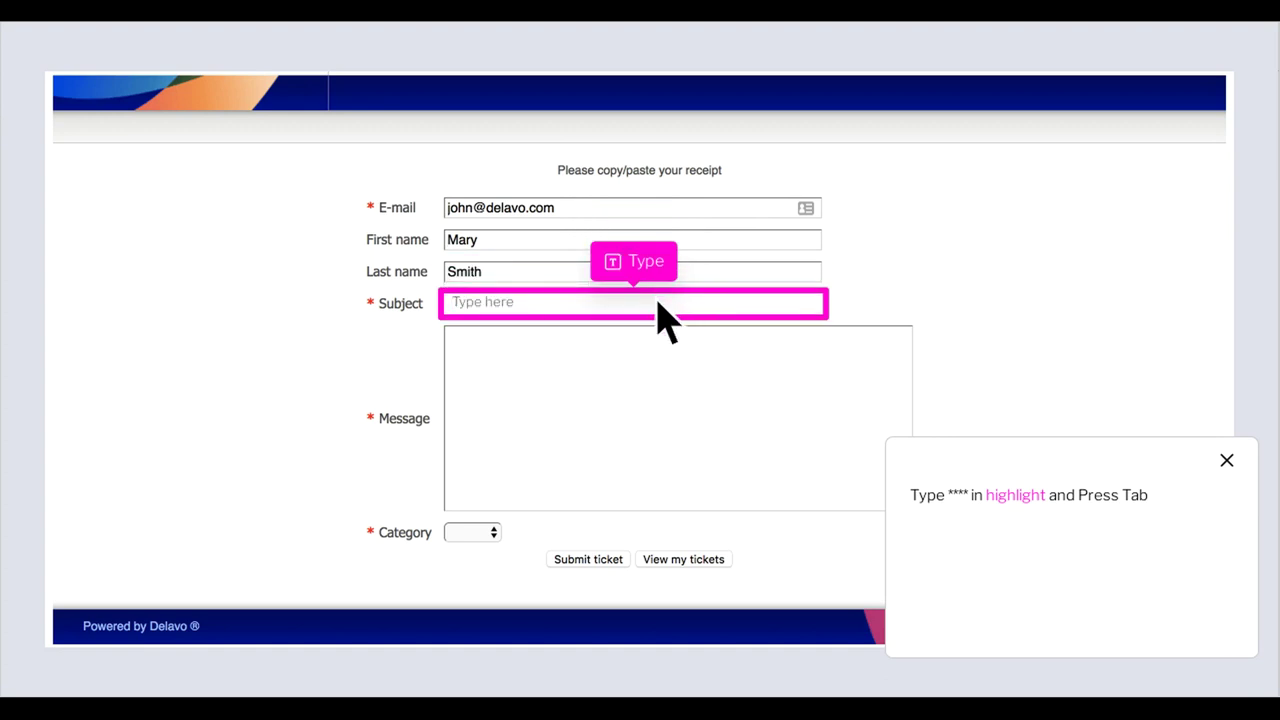
# Enter the subject "more info" and message "I'd like to get more info about the lifetime option", and choose the Sales category.
pyautogui.write('something')
pyautogui.press('Tab')
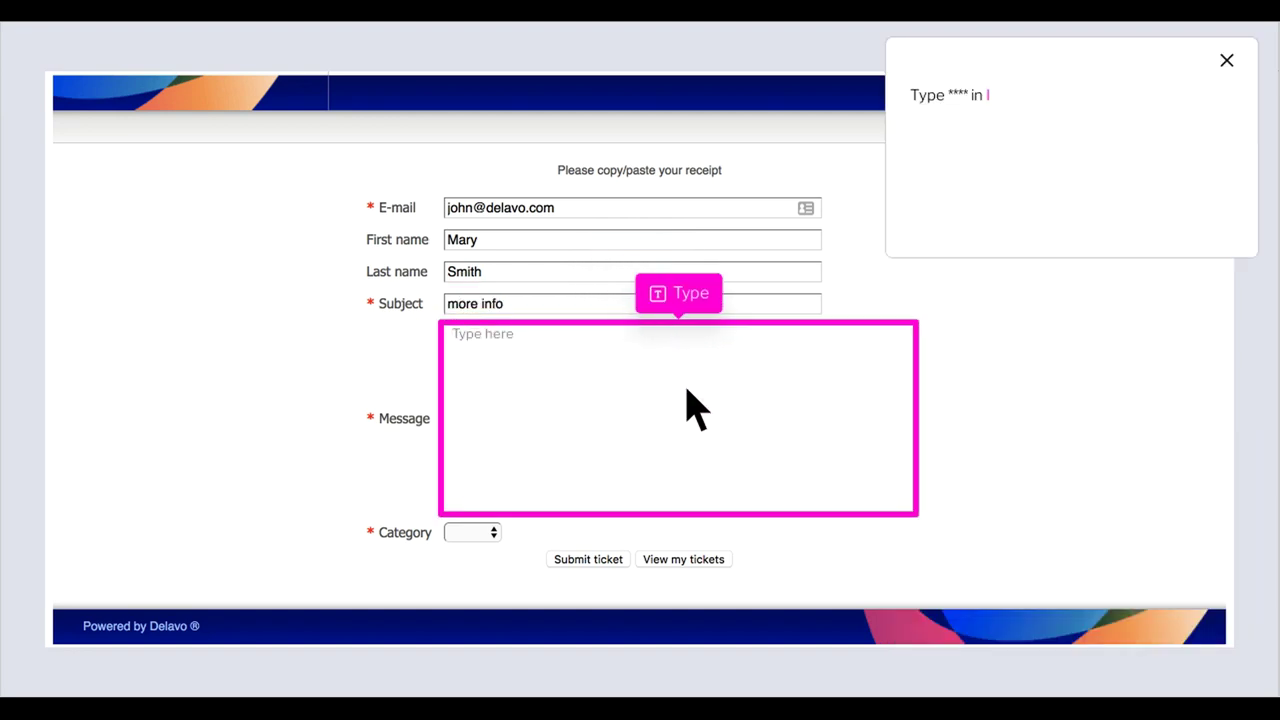
pyautogui.write('someth')
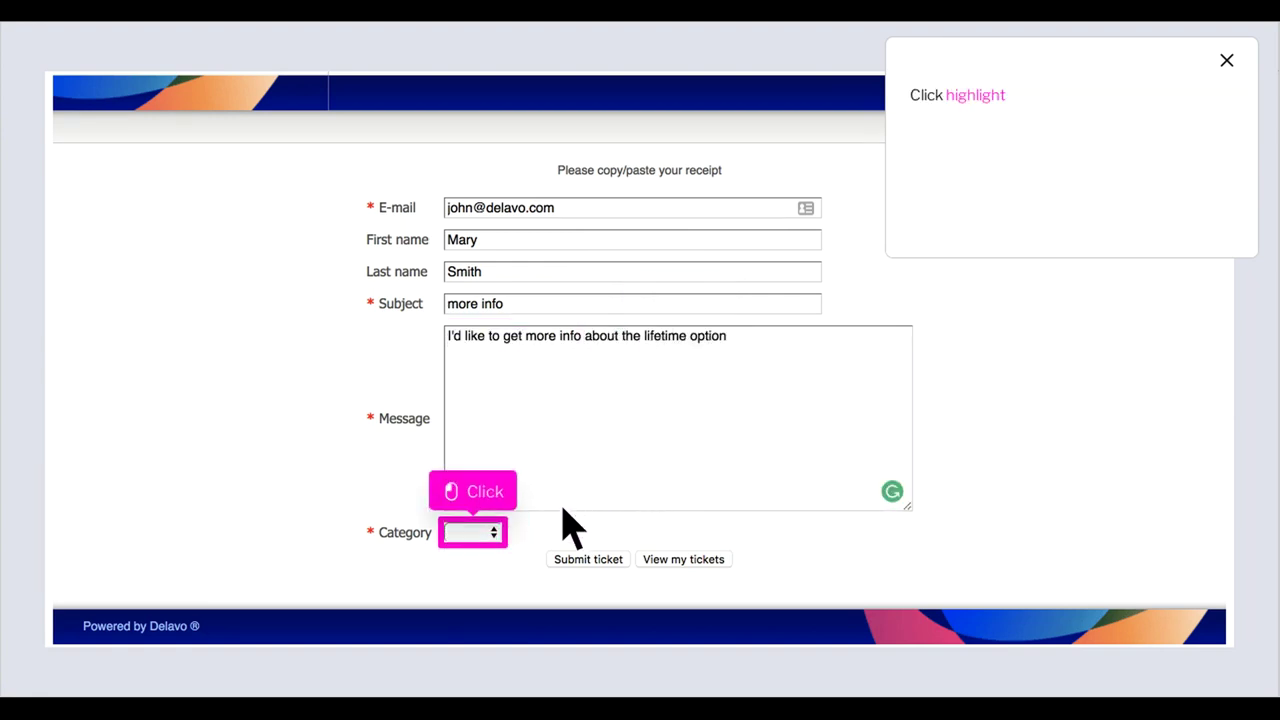
pyautogui.click(497, 545)
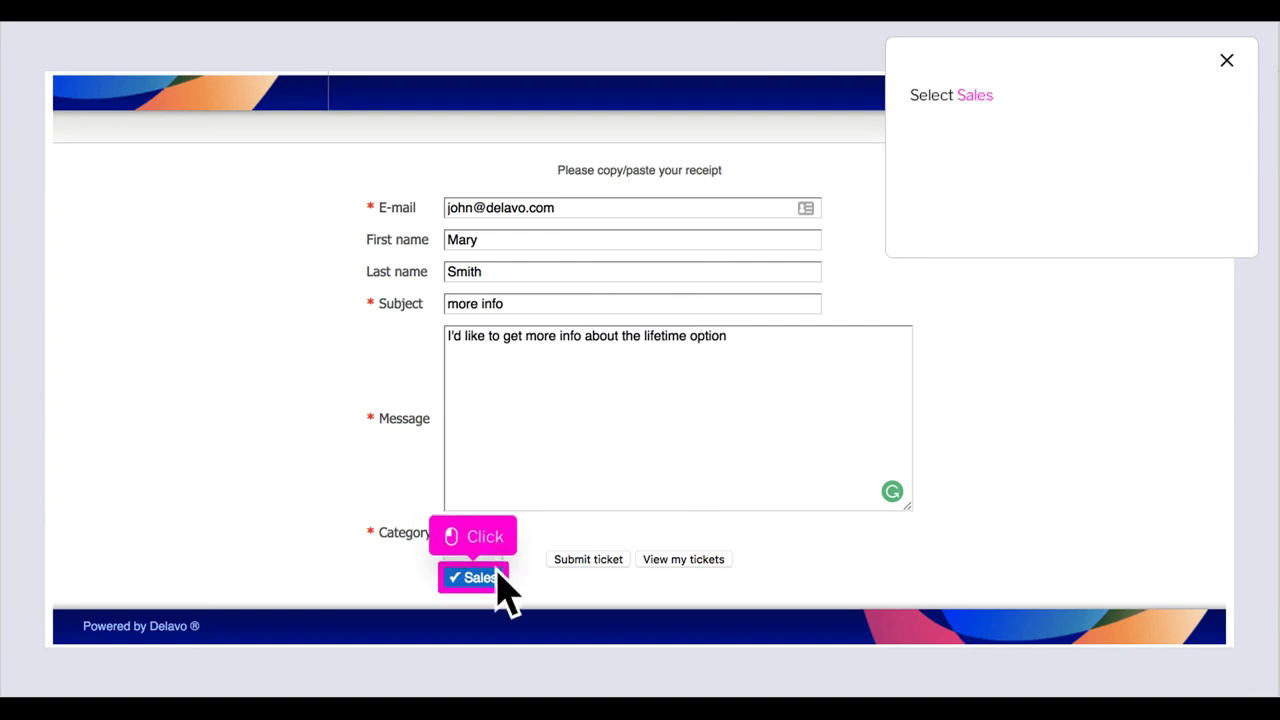
pyautogui.click(497, 588)
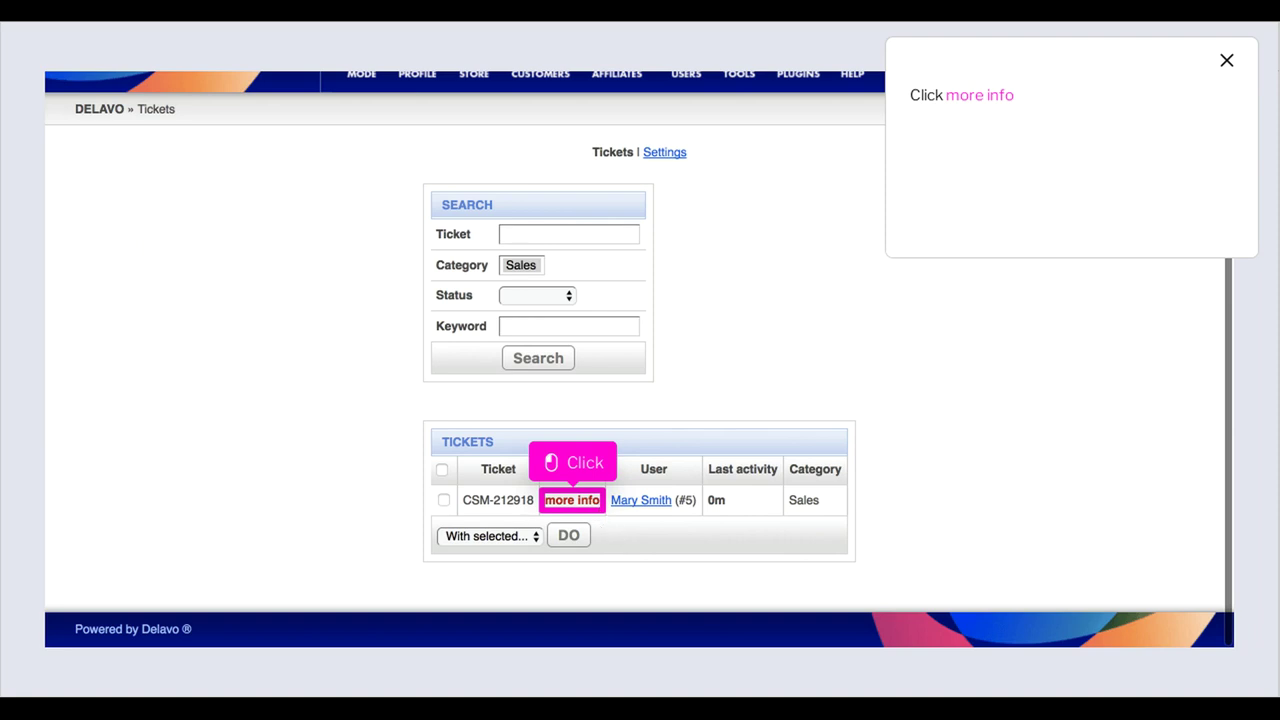
# Open the "more info" ticket in DELAVO, reply "My reply to your ticket:", and submit the reply while closing the ticket.
pyautogui.click(572, 500)
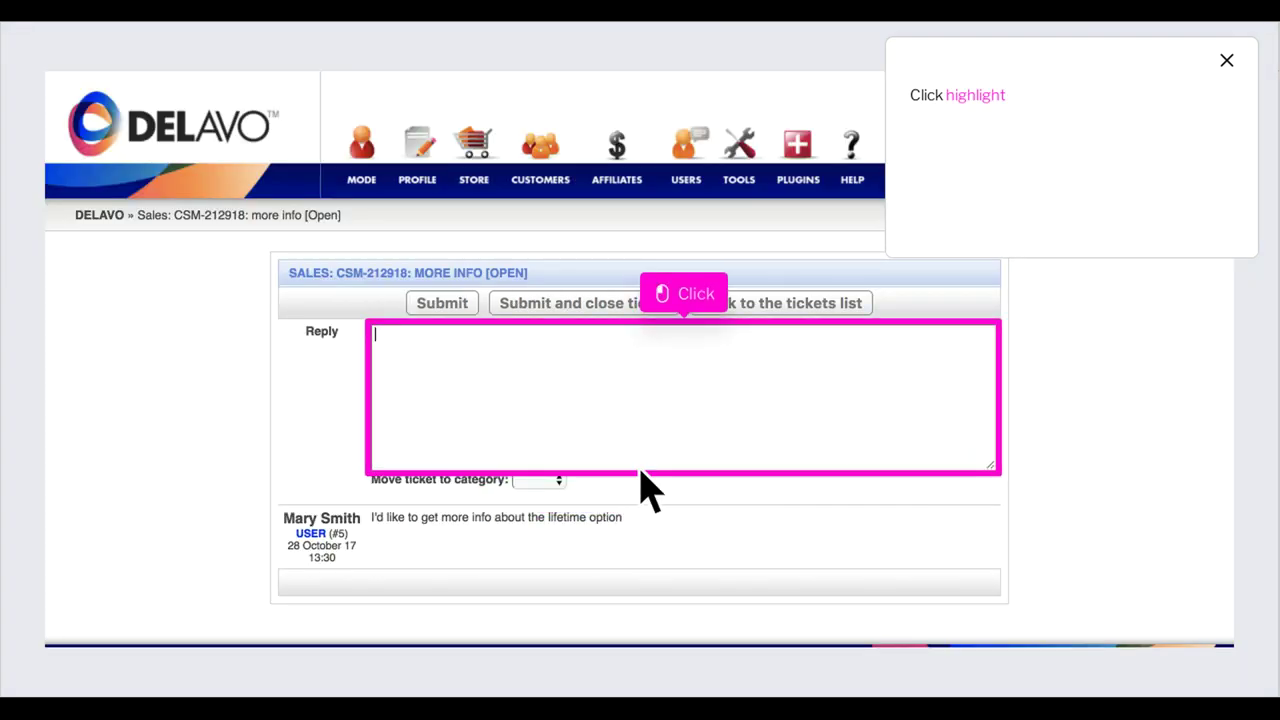
pyautogui.click(708, 412)
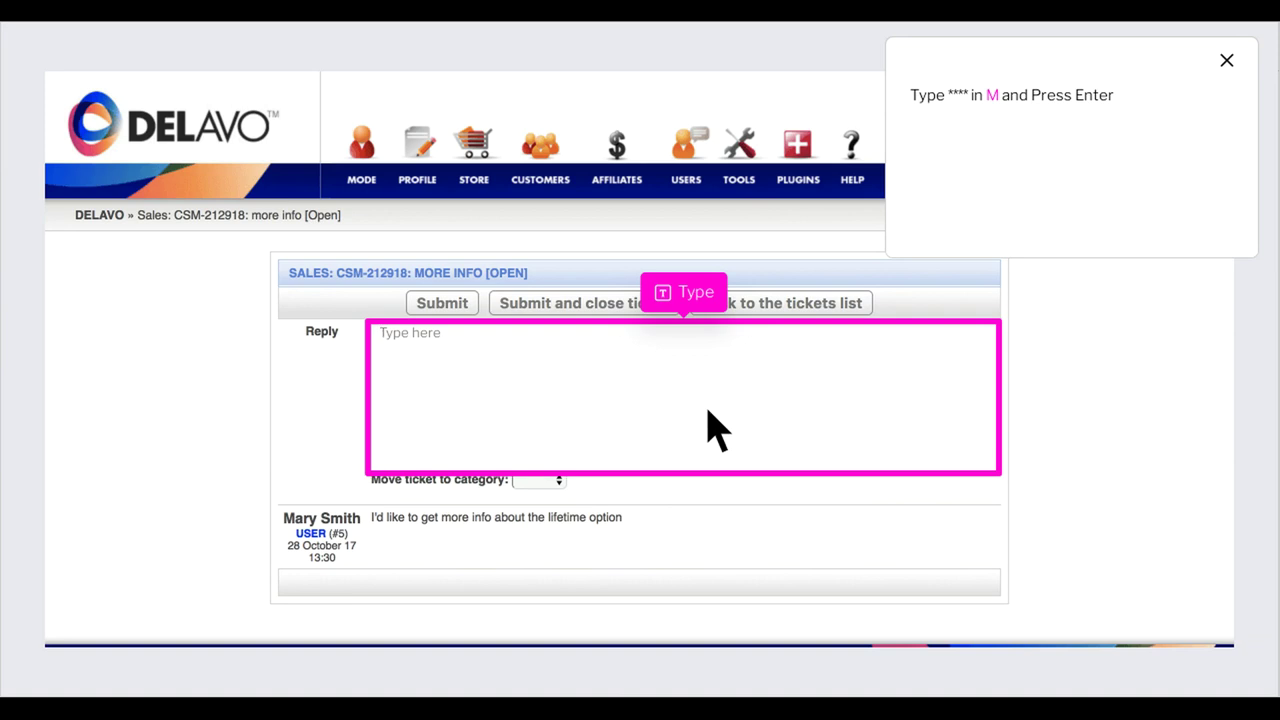
pyautogui.write('something')
pyautogui.press('Return')
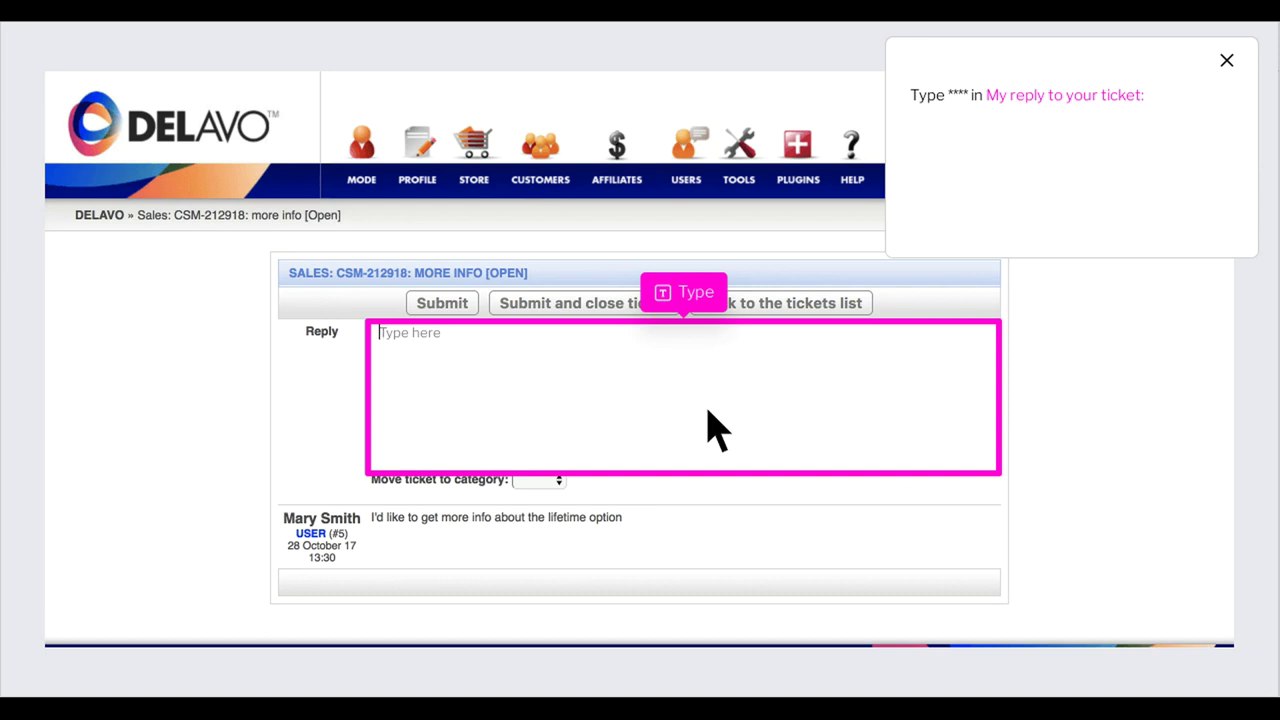
pyautogui.write('something')
pyautogui.press('Return')
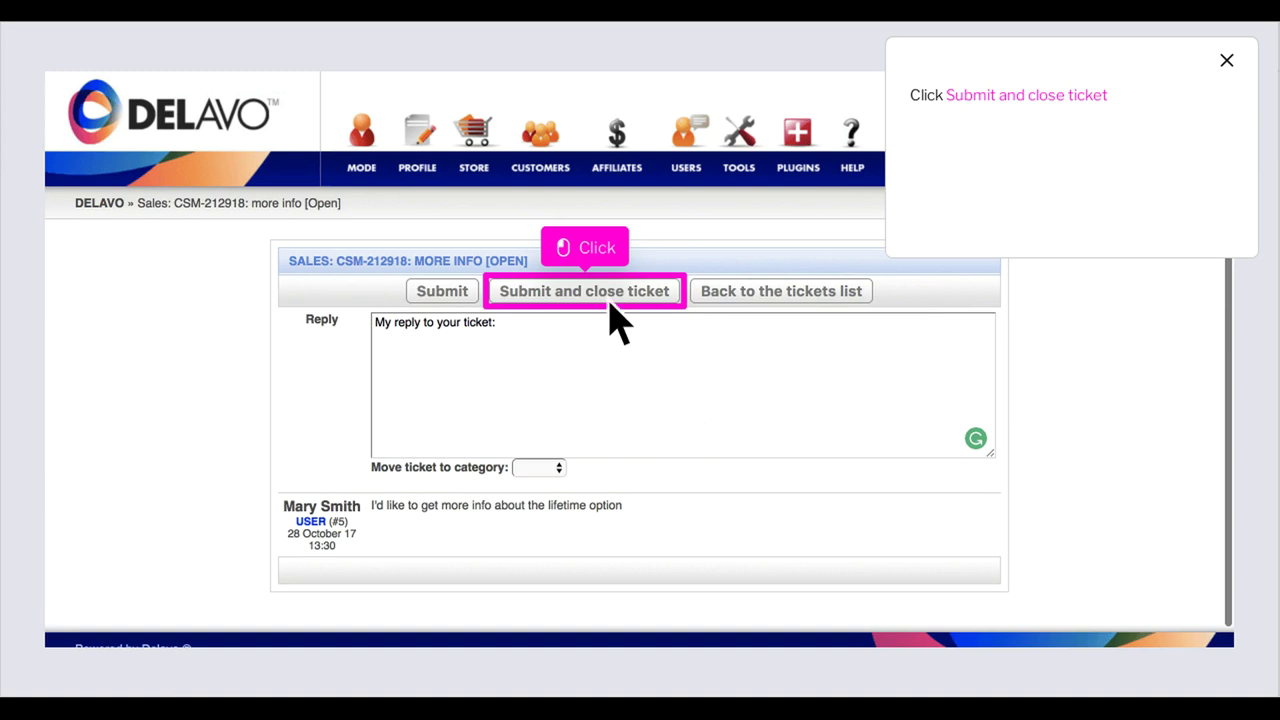
pyautogui.click(610, 306)
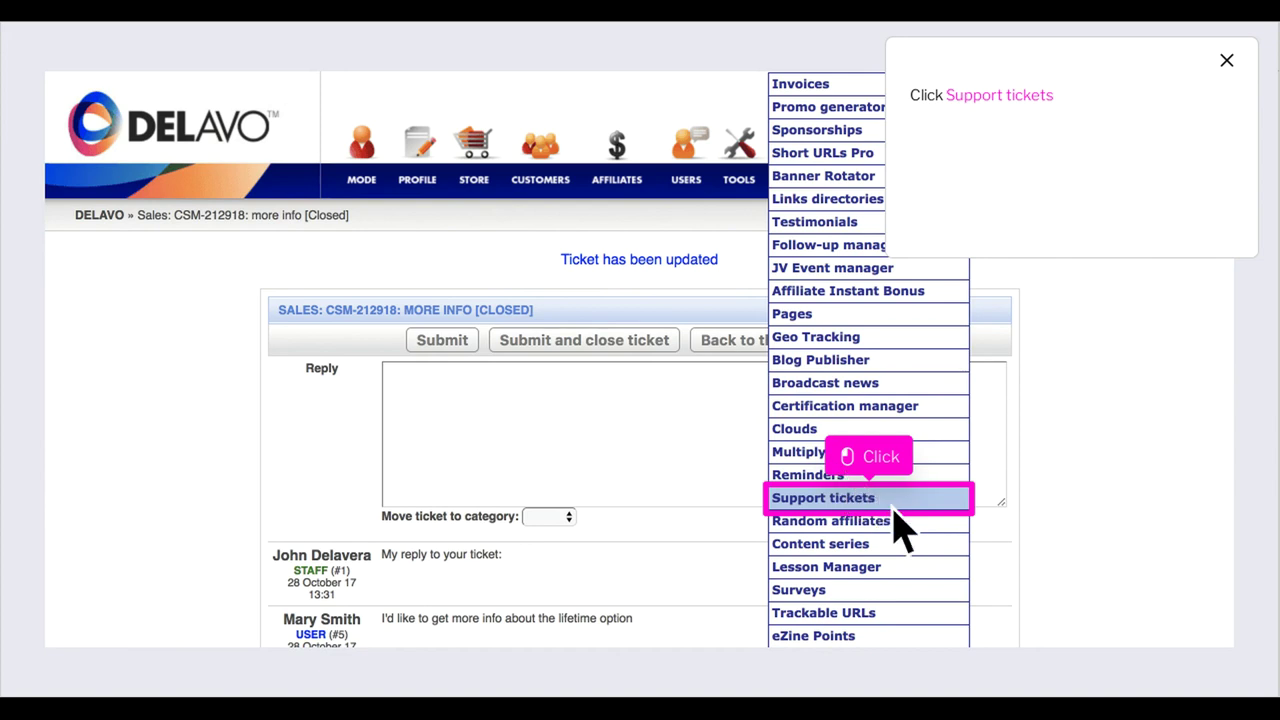
# View the "Mail delivery failed: returning message to sender" ticket from the support tickets list and return to the list.
pyautogui.click(870, 498)
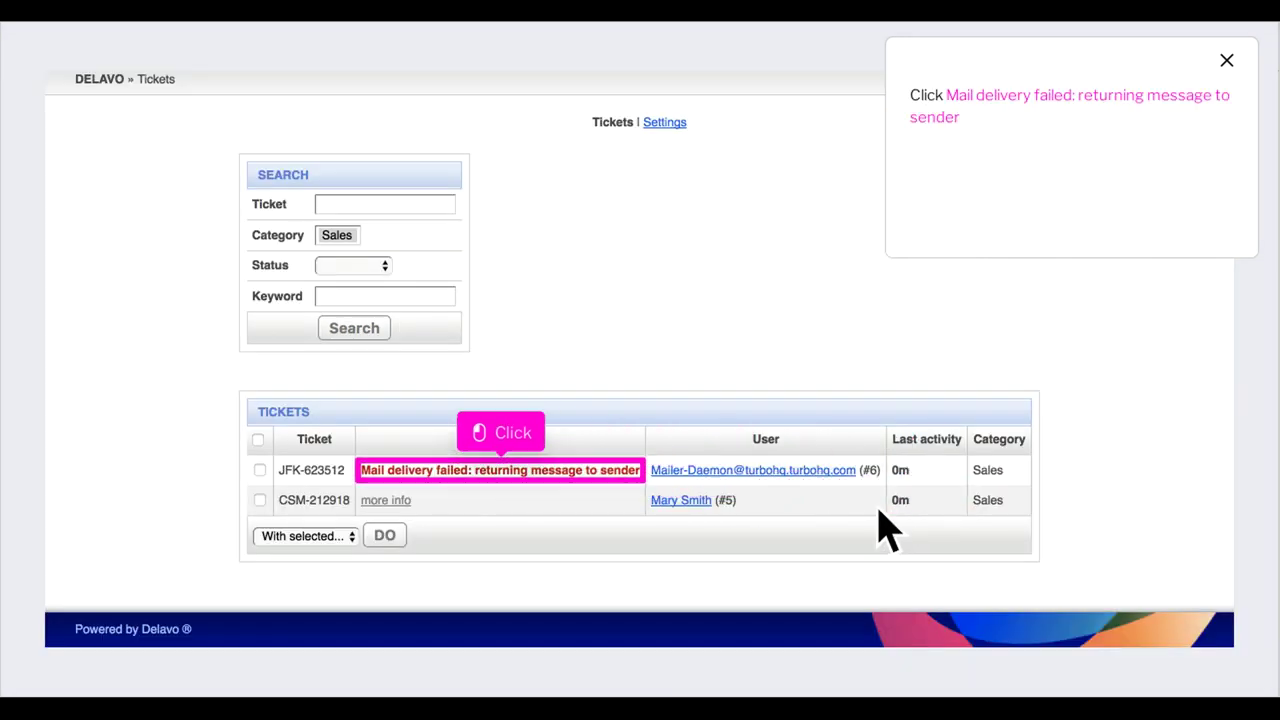
pyautogui.click(525, 482)
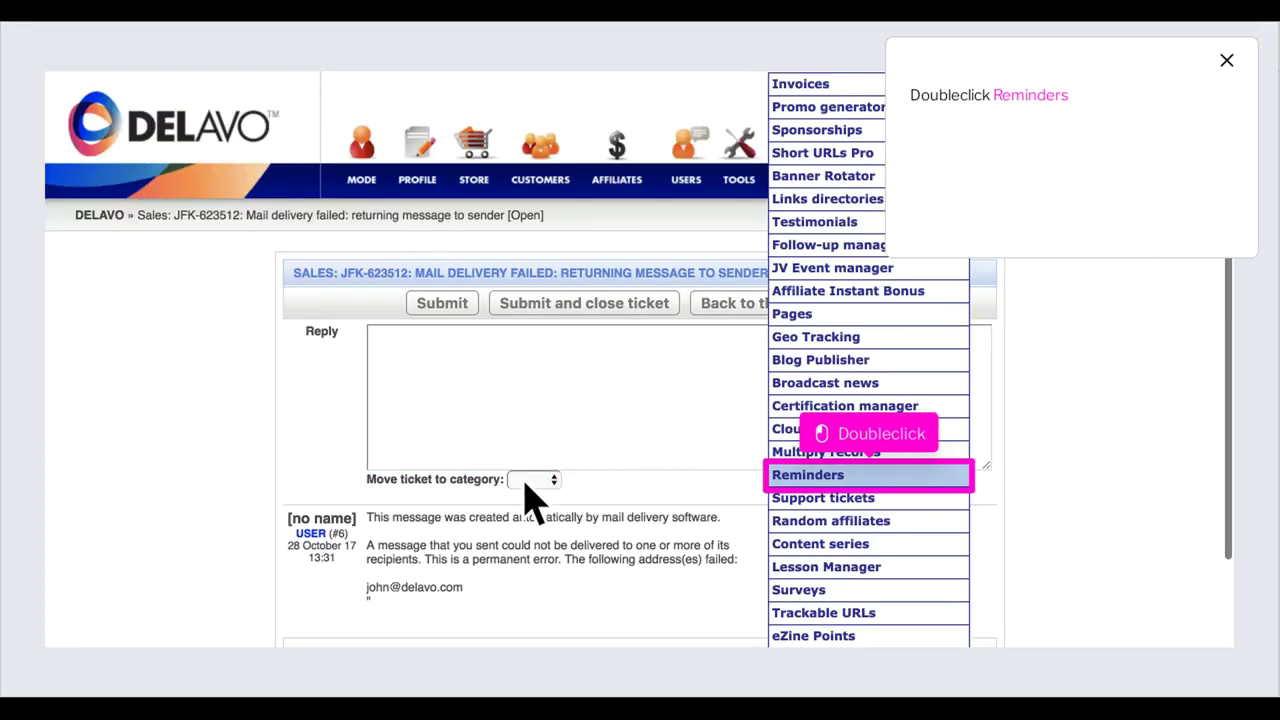
pyautogui.doubleClick(895, 484)
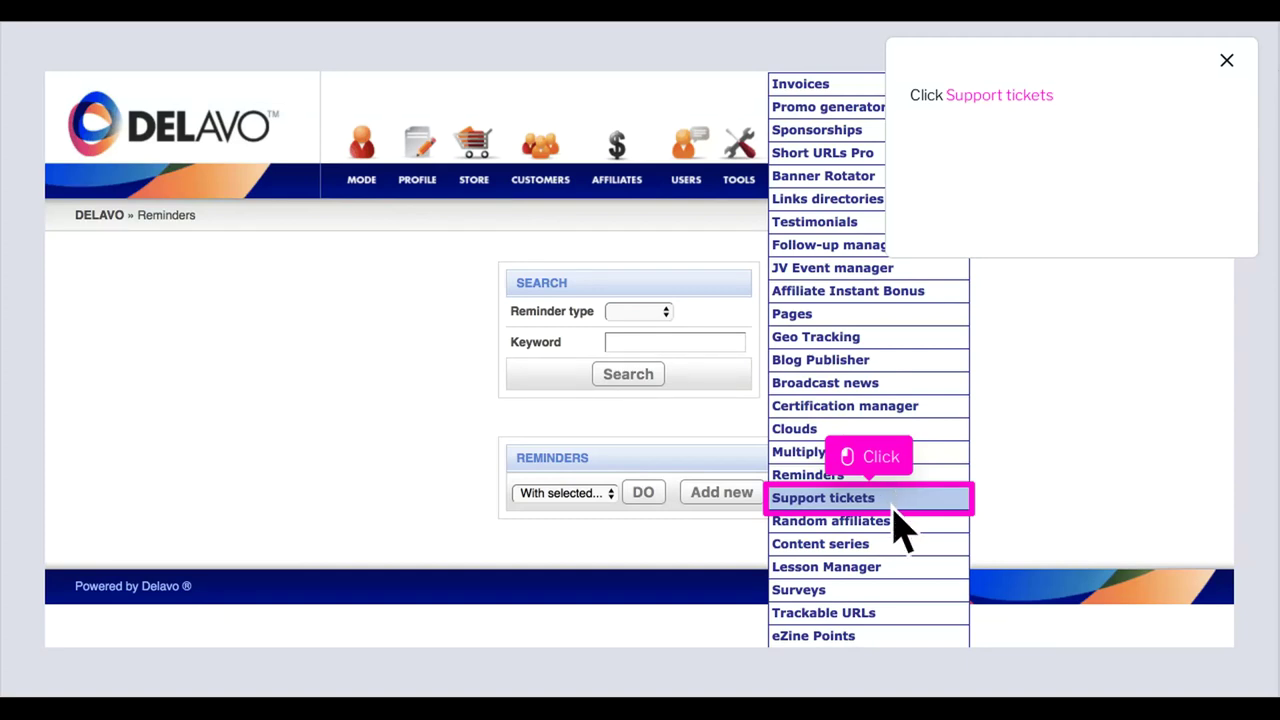
pyautogui.click(896, 512)
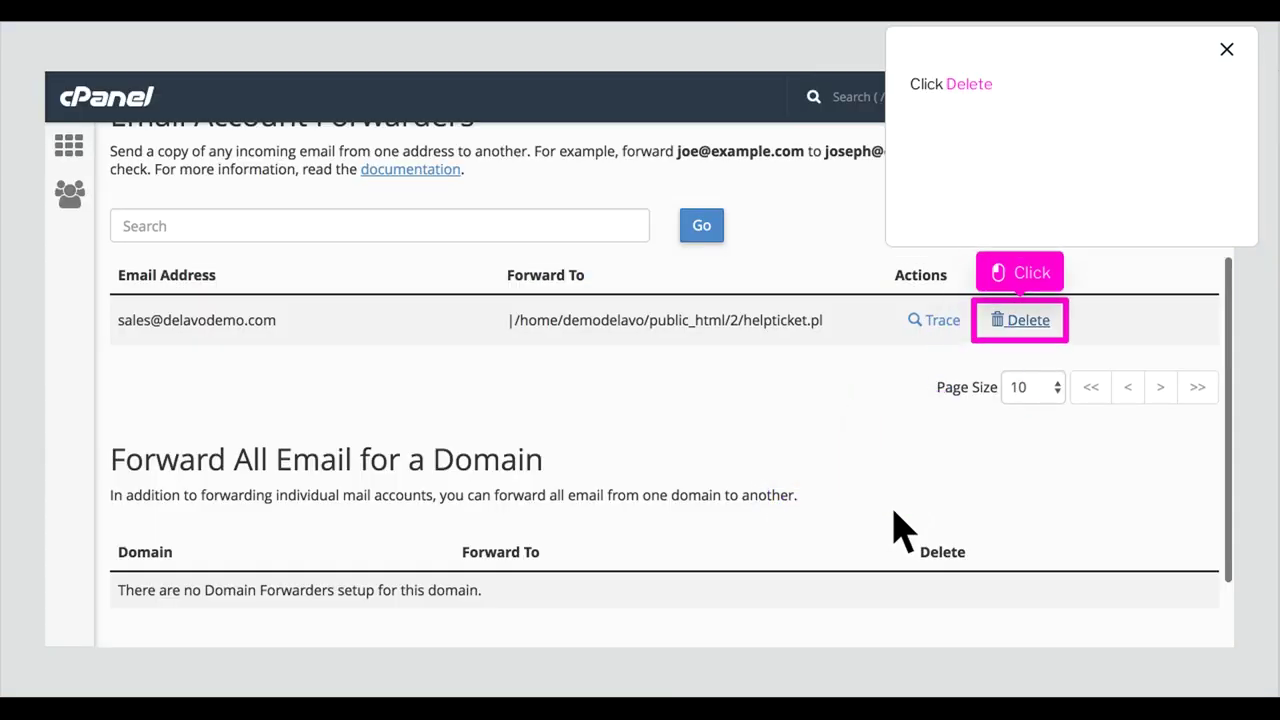
# In cPanel, delete the sales address forwarder that is piped to public_html/2/helpticket.pl.
pyautogui.click(1030, 321)
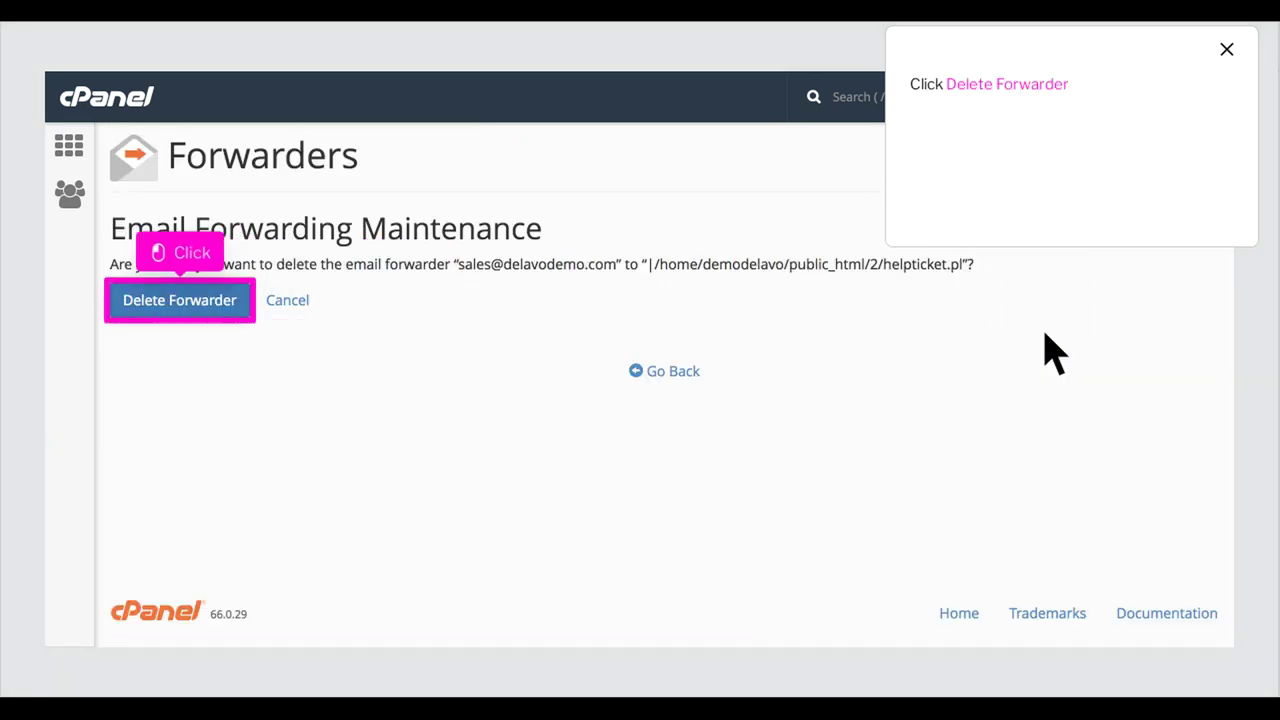
pyautogui.click(190, 302)
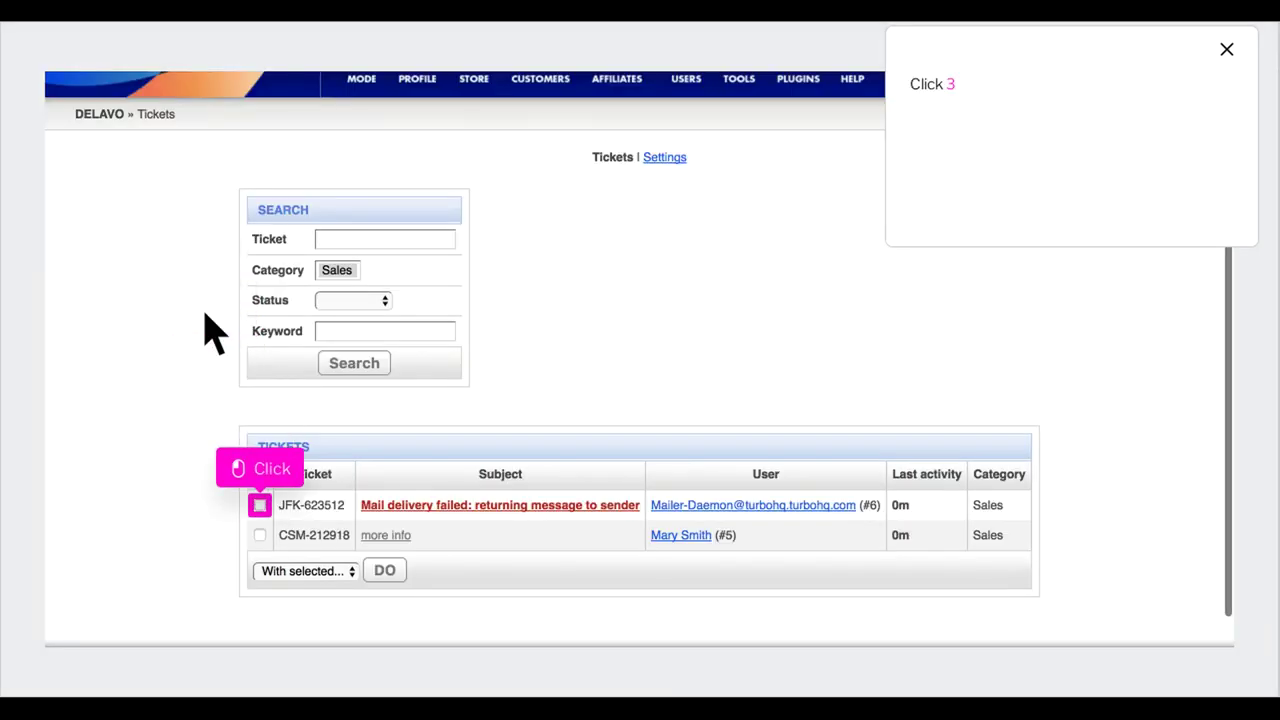
# In DELAVO, delete the "Mail delivery failed: returning message to sender" ticket from the tickets list.
pyautogui.click(259, 505)
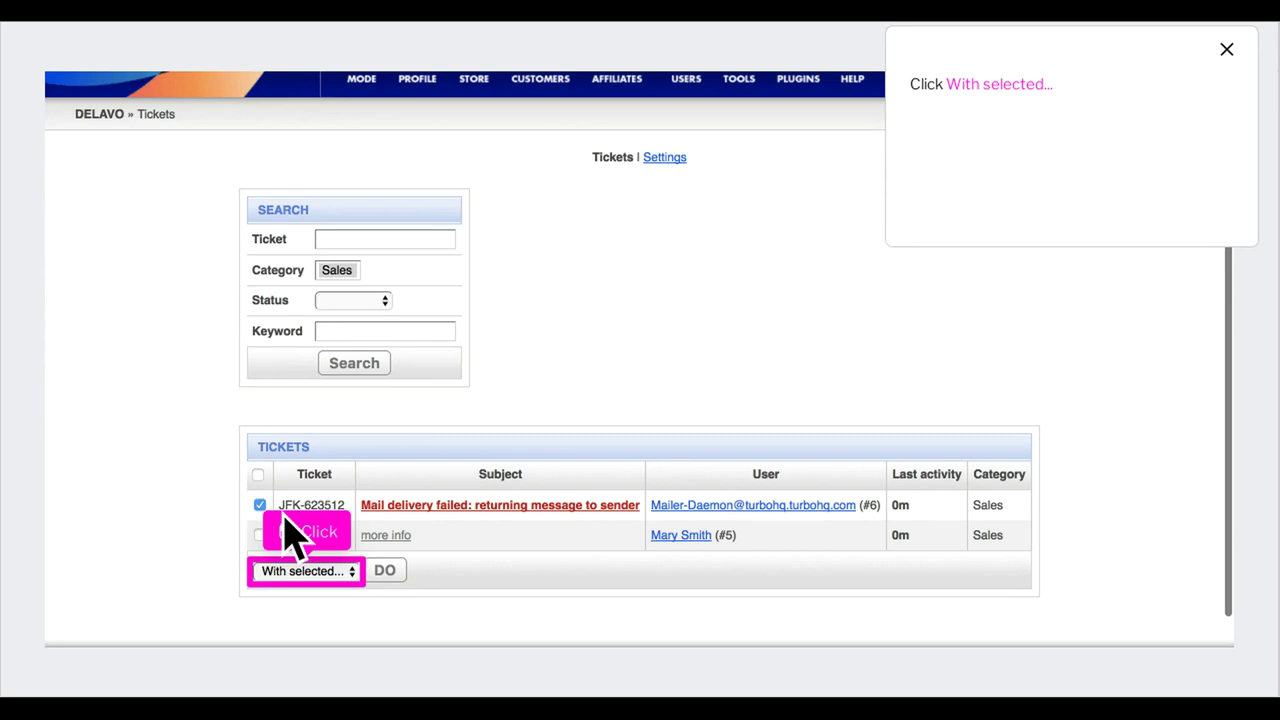
pyautogui.click(333, 588)
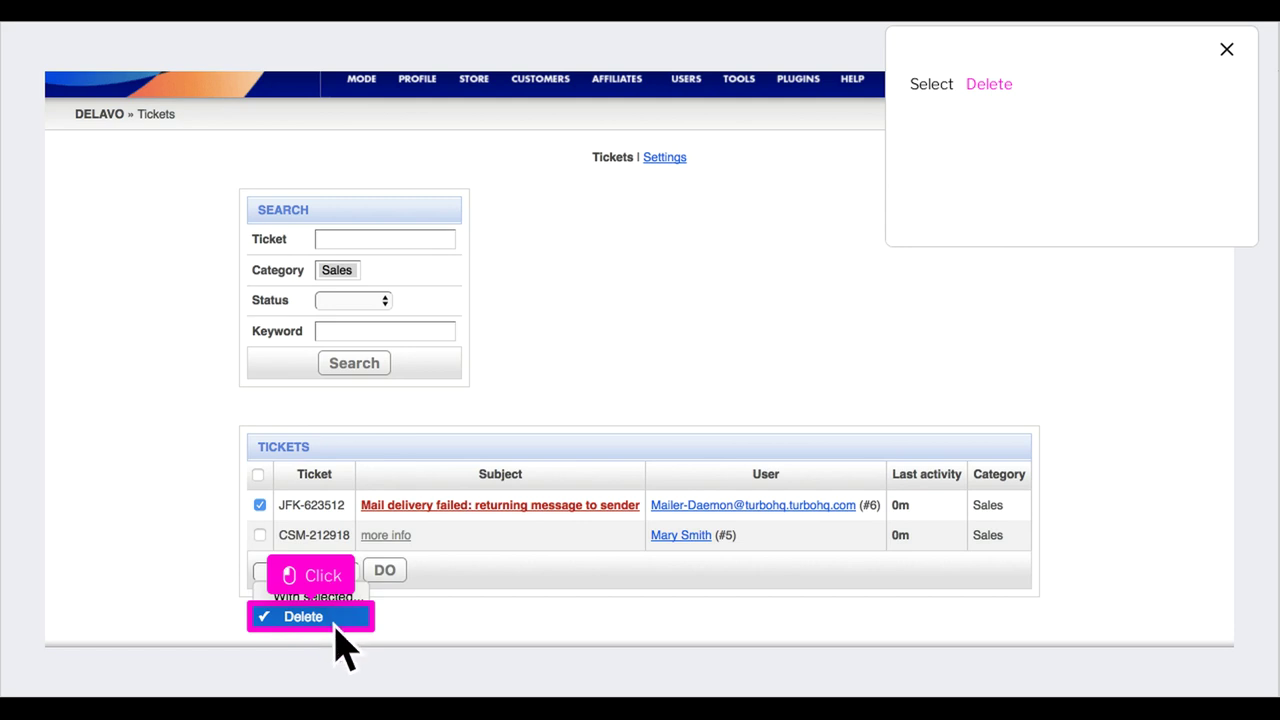
pyautogui.click(335, 628)
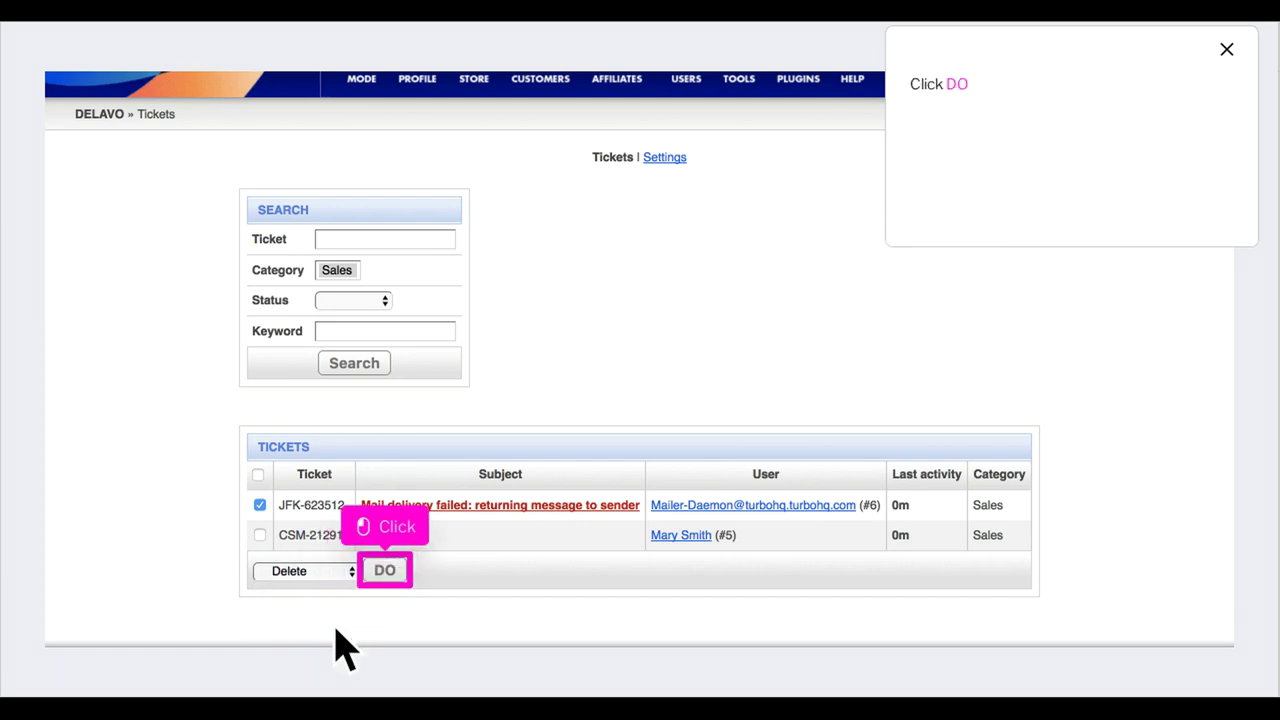
pyautogui.click(384, 570)
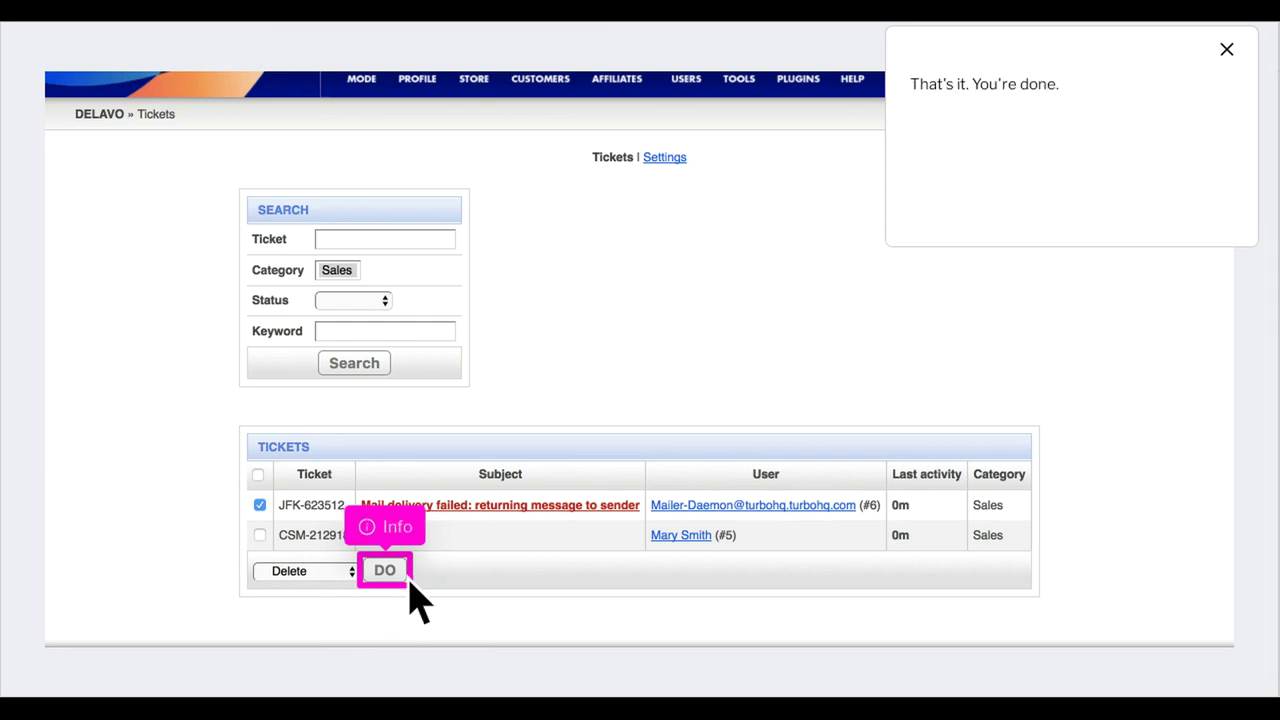